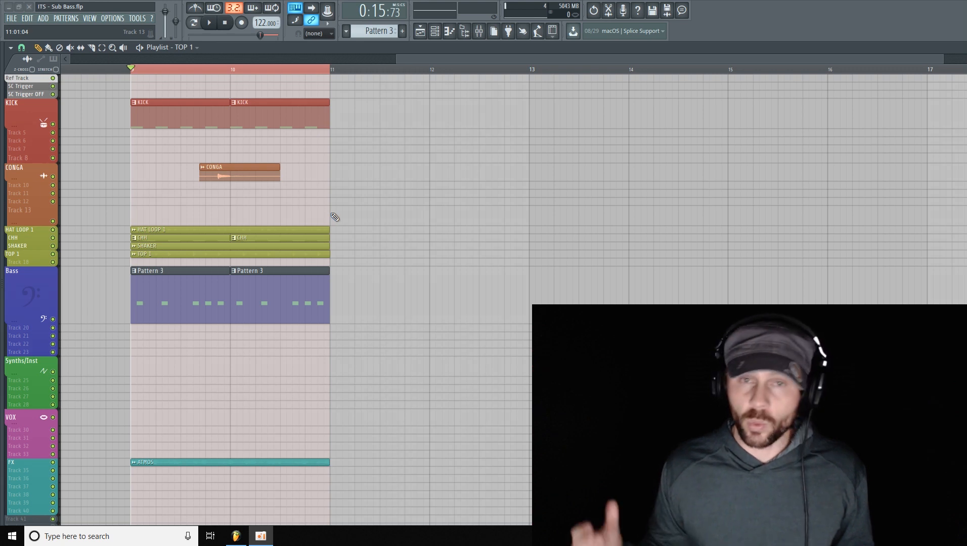
Step: Play the full loop once, and solo the bass on mixer track Insert 30
click(211, 23)
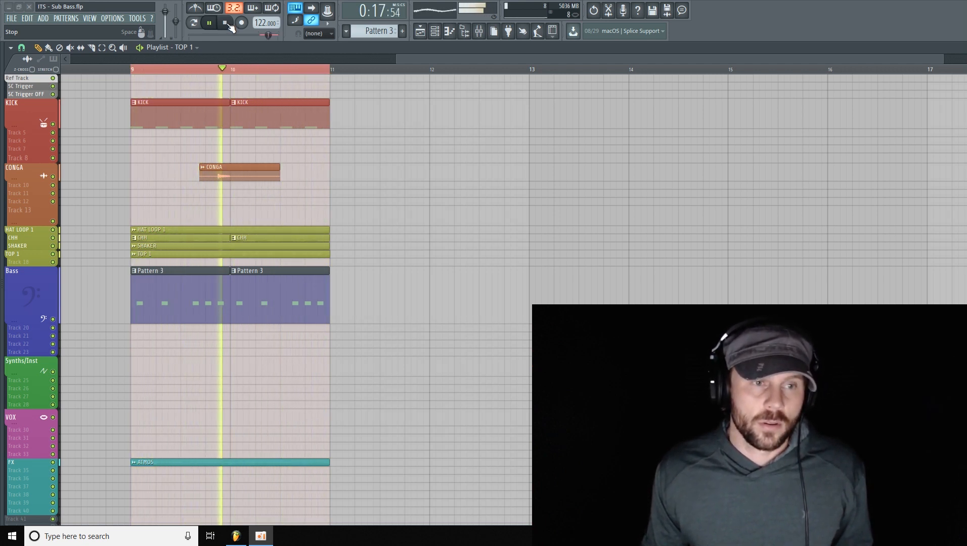
click(226, 23)
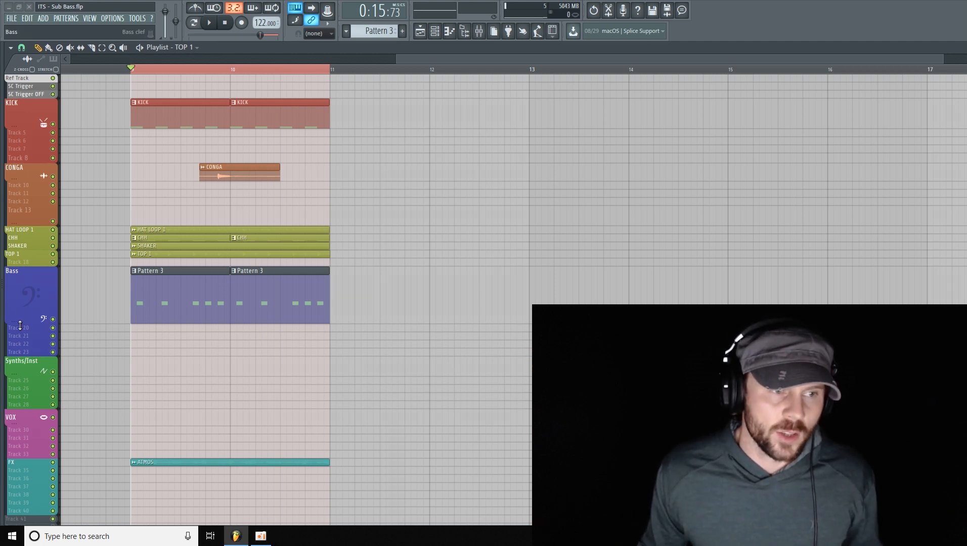
click(479, 31)
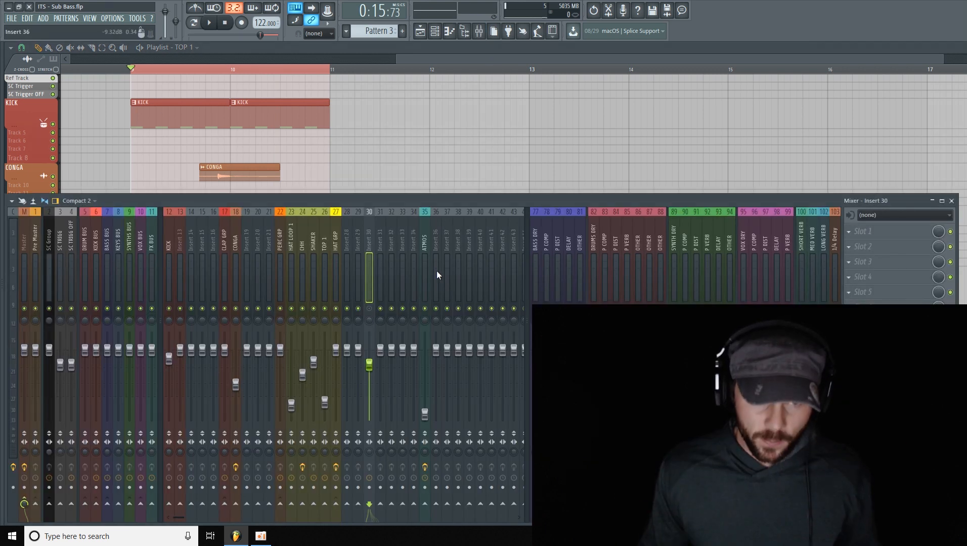
right_click(369, 308)
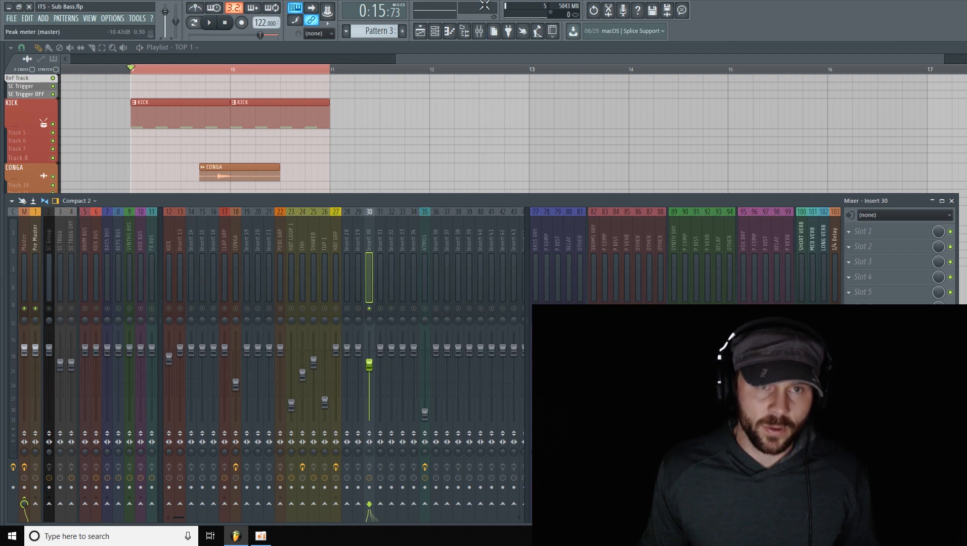
Step: Open the Massive instrument used by the bass pattern and close the mixer
click(434, 31)
click(595, 226)
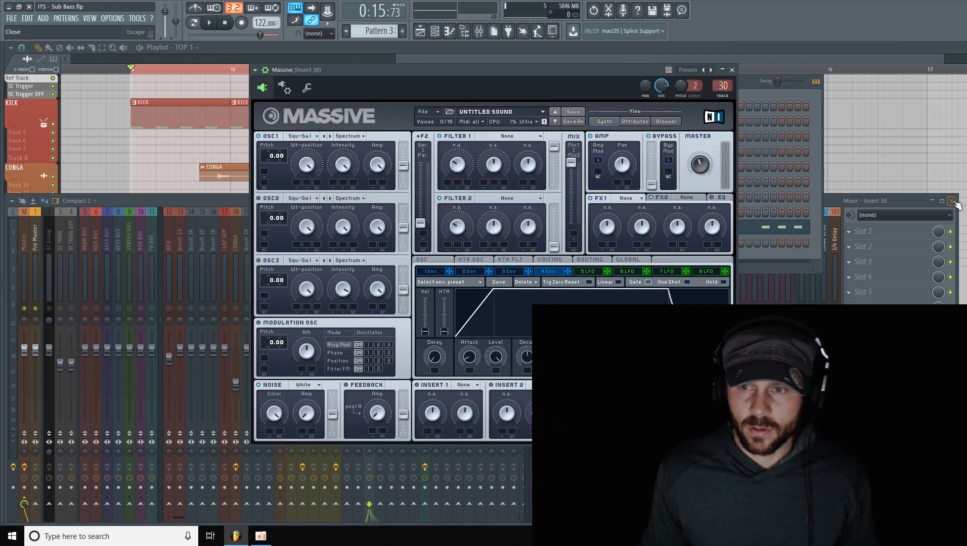
click(953, 202)
drag(561, 70, 441, 71)
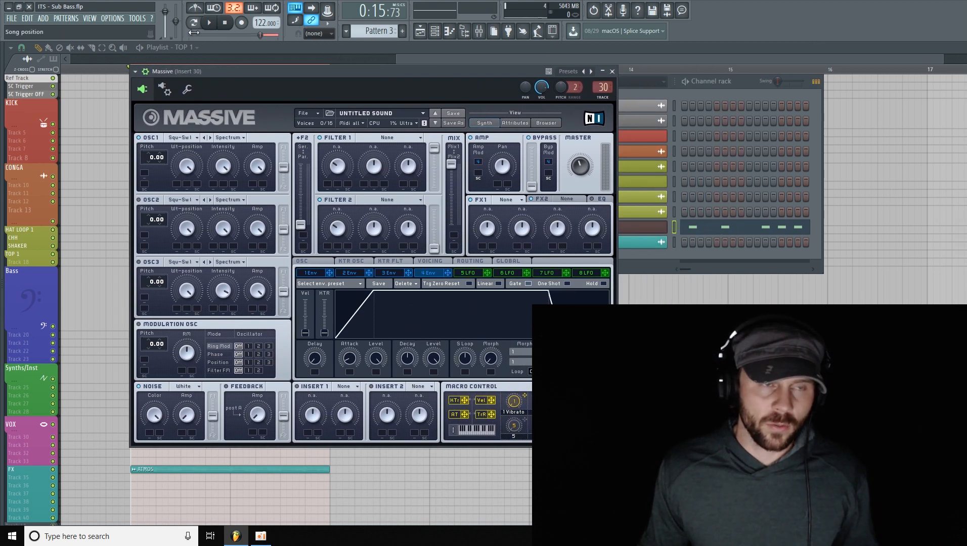
Step: Play the loop briefly to hear Massive's soloed default sound
click(212, 23)
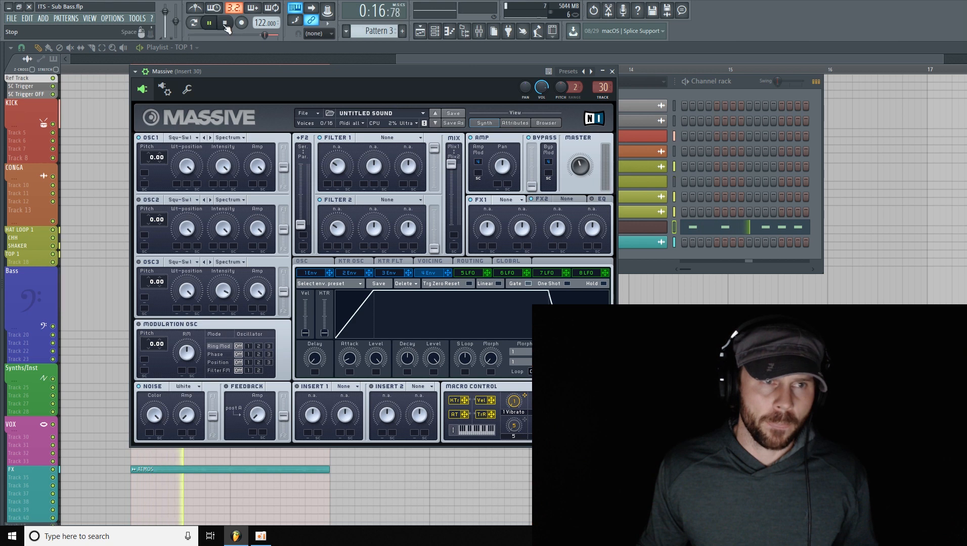
click(225, 24)
click(310, 113)
click(338, 112)
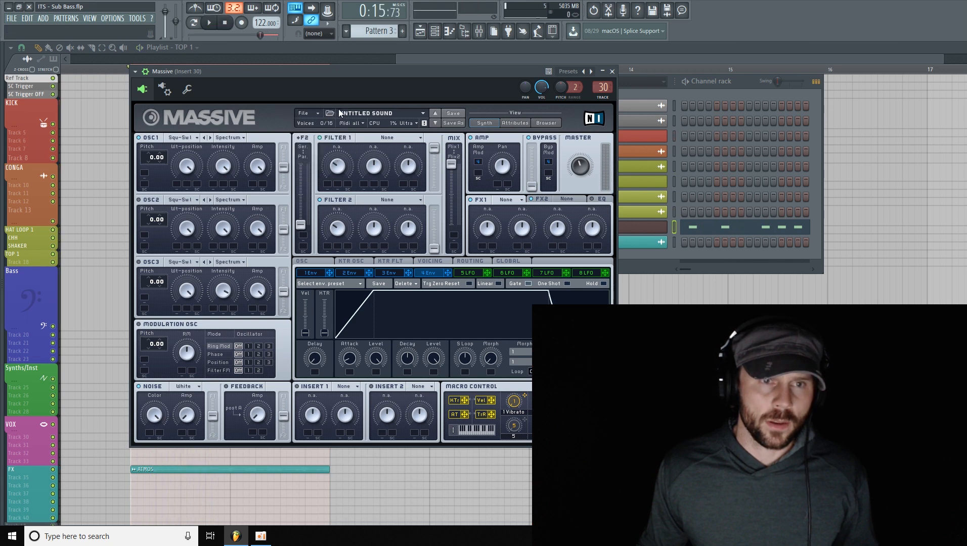
drag(372, 75, 333, 73)
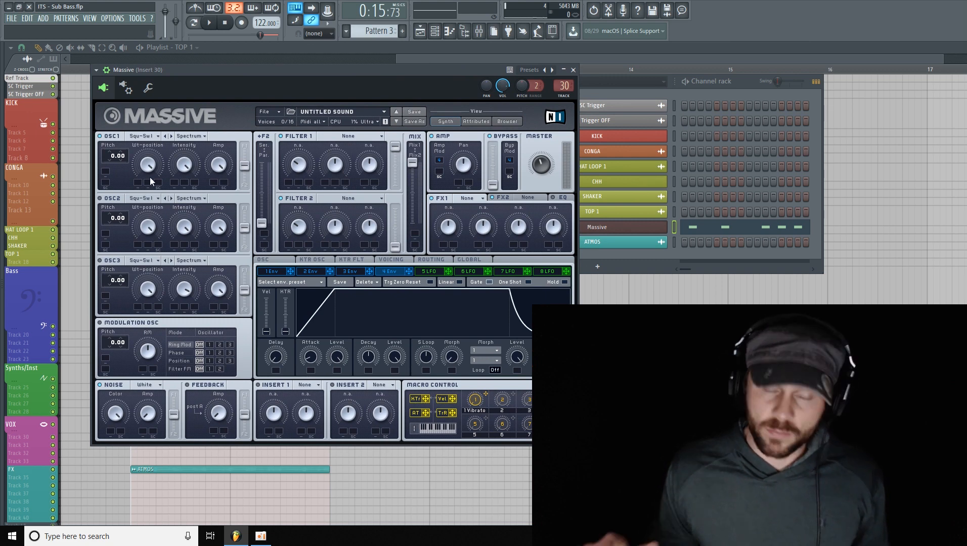
Step: Set oscillator 1 to the Sin-Square wavetable with its Wt-position at 0 for a pure sine
click(150, 137)
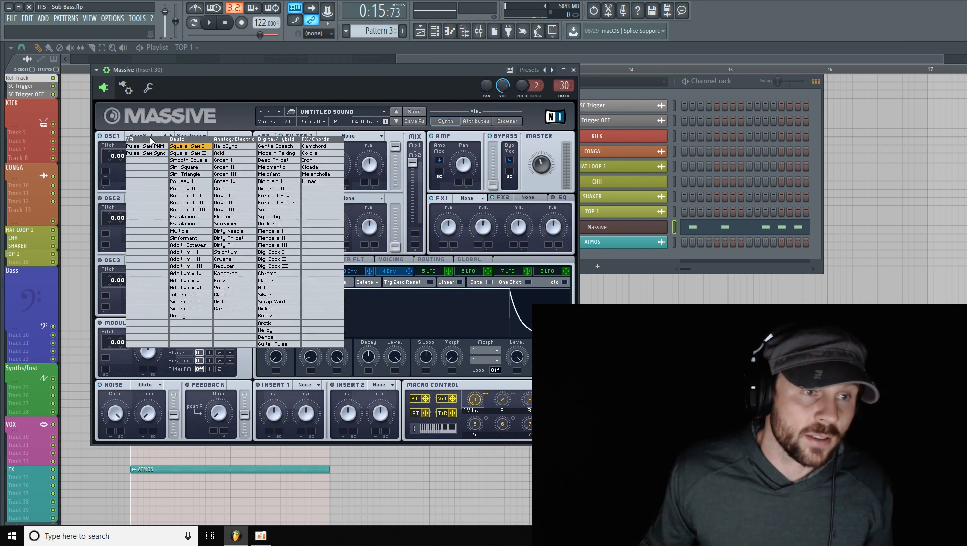
click(191, 167)
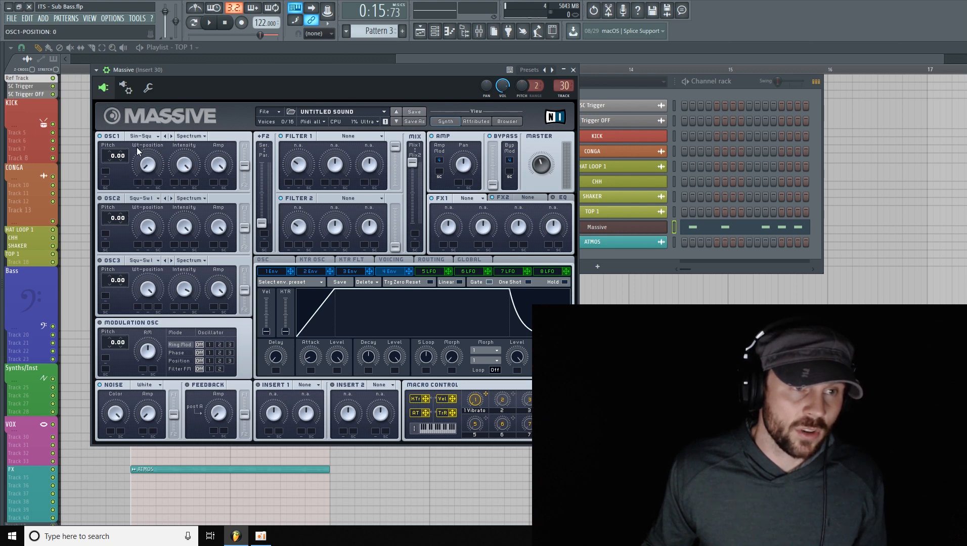
drag(249, 70, 219, 71)
Step: Play the loop and lower oscillator 1's pitch to -12.00
key(space)
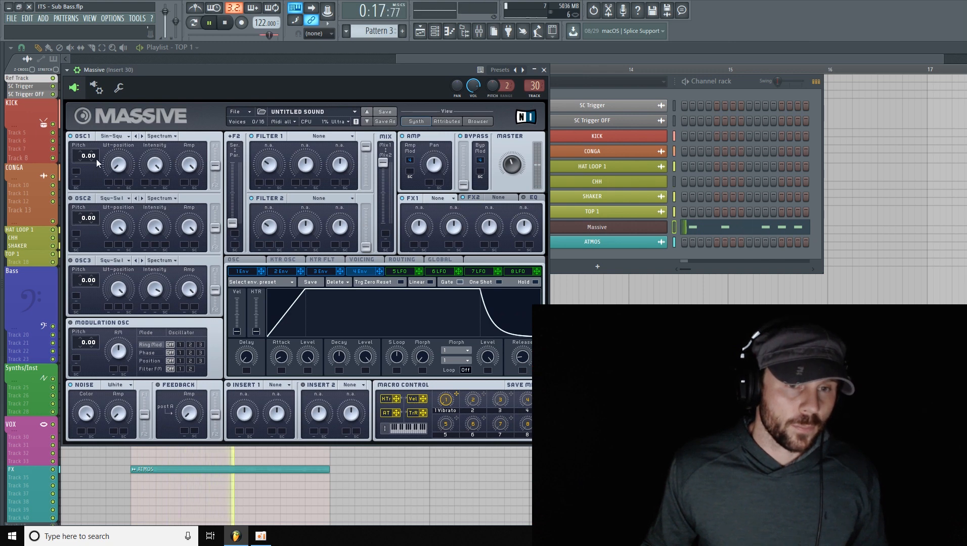
mouse_move(229, 69)
mouse_down()
mouse_move(217, 111)
mouse_move(228, 61)
mouse_up()
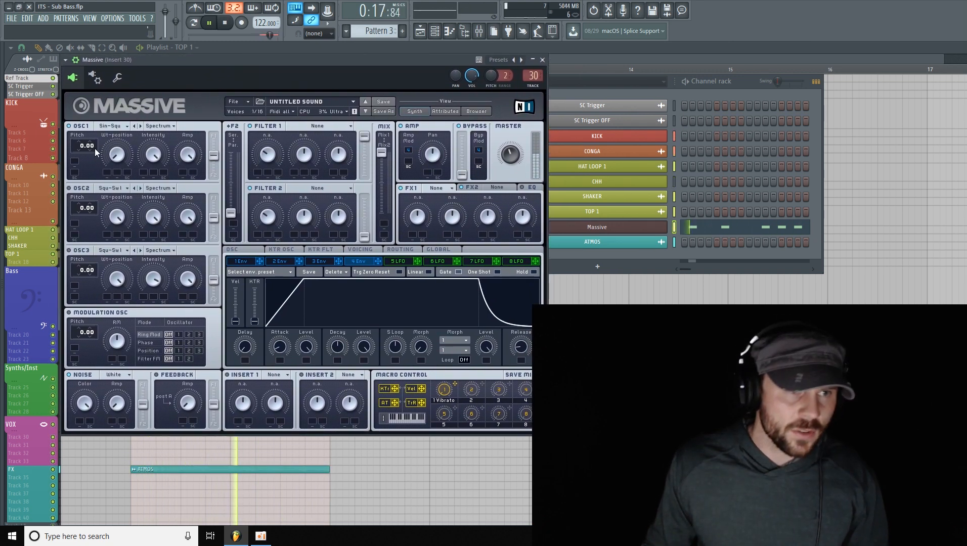
drag(82, 145, 86, 157)
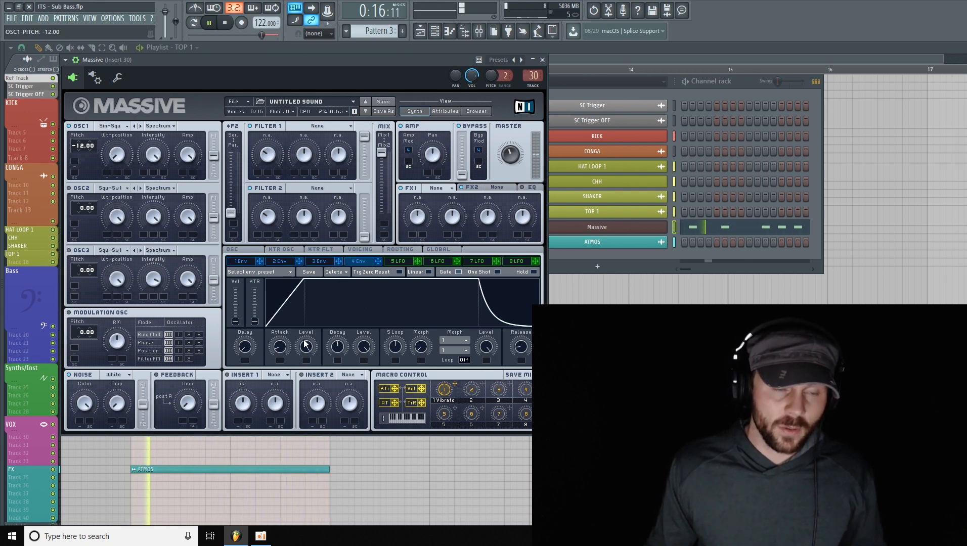
Step: Lengthen the attack of envelope 4 and raise its release to about 41
drag(356, 58, 333, 56)
drag(257, 349, 263, 328)
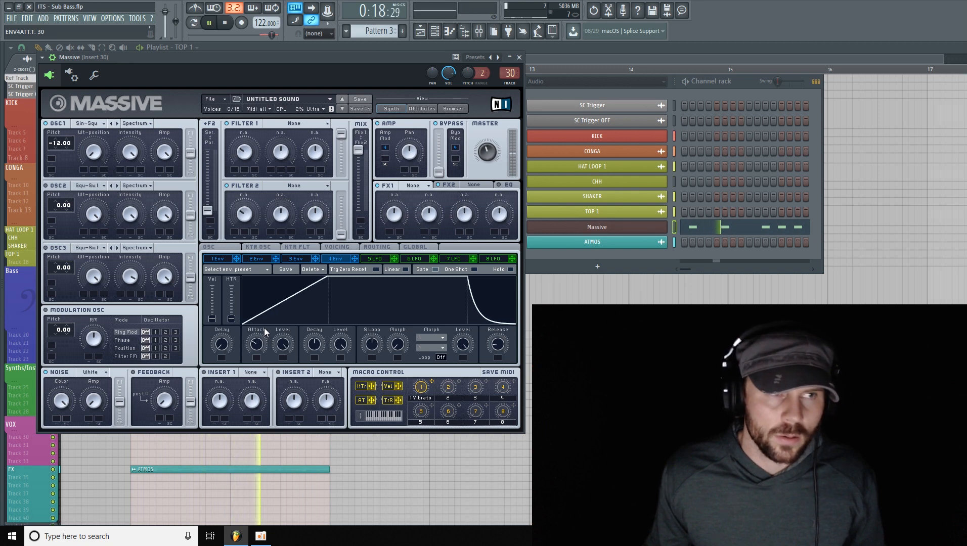
mouse_move(494, 341)
mouse_down()
mouse_move(492, 308)
mouse_move(482, 329)
mouse_up()
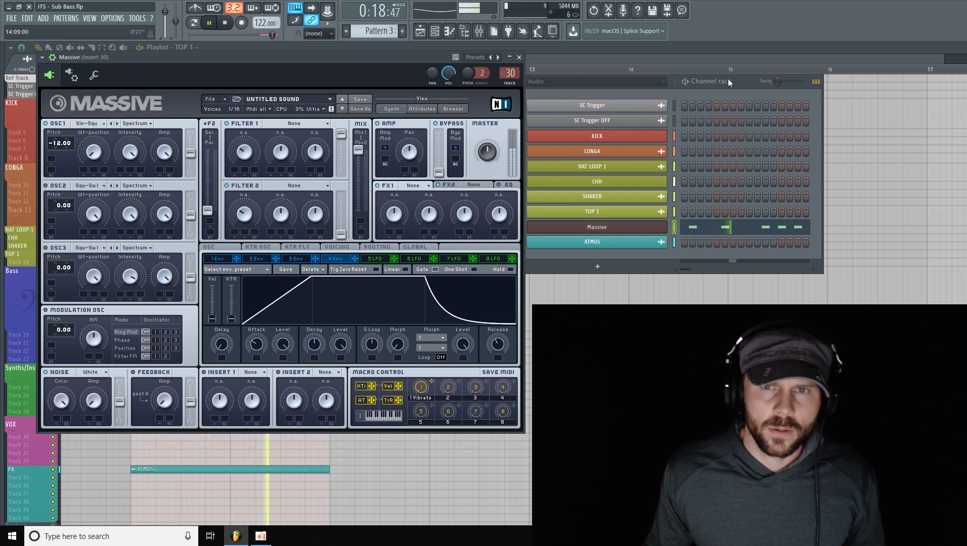
Step: Raise the Insert 30 mixer fader to about -1.3 dB and return to the Massive instrument
click(479, 31)
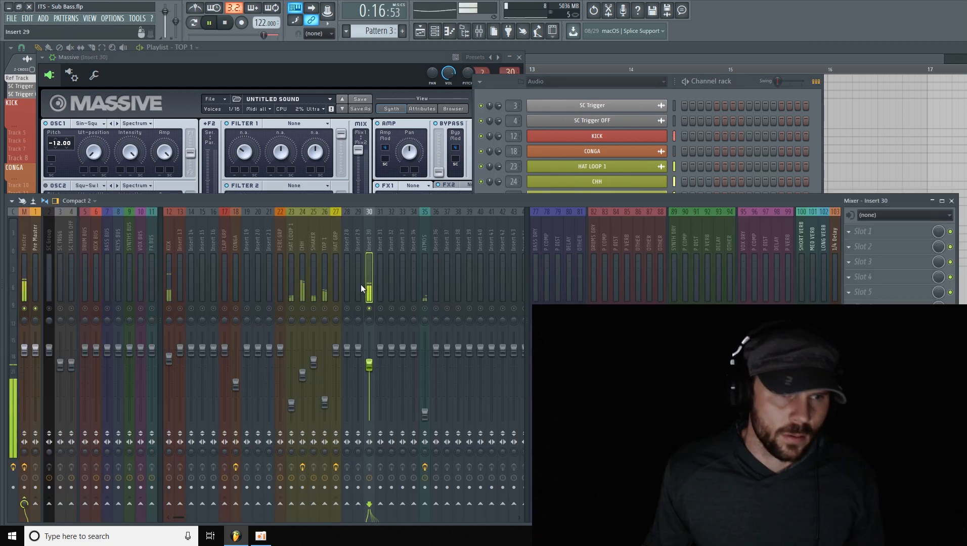
drag(369, 364, 370, 354)
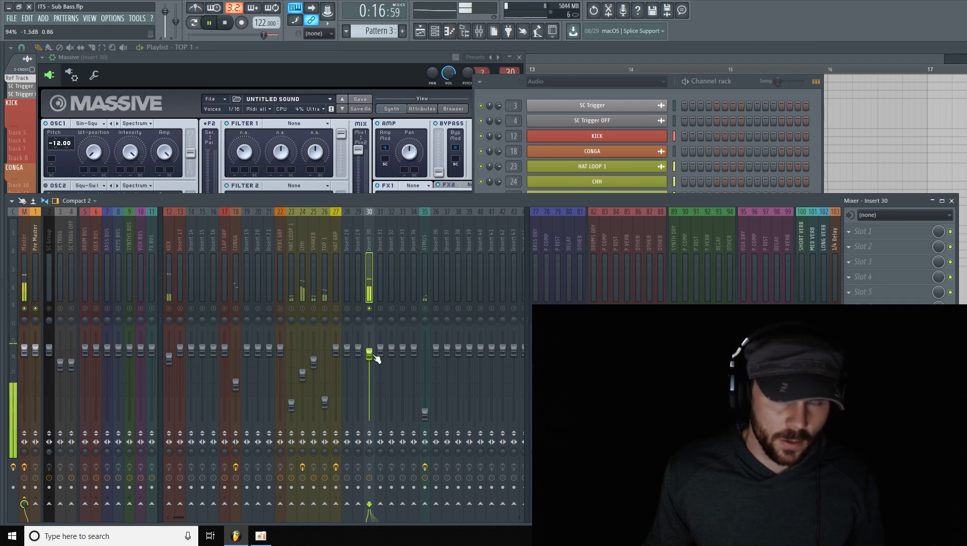
click(385, 60)
click(952, 201)
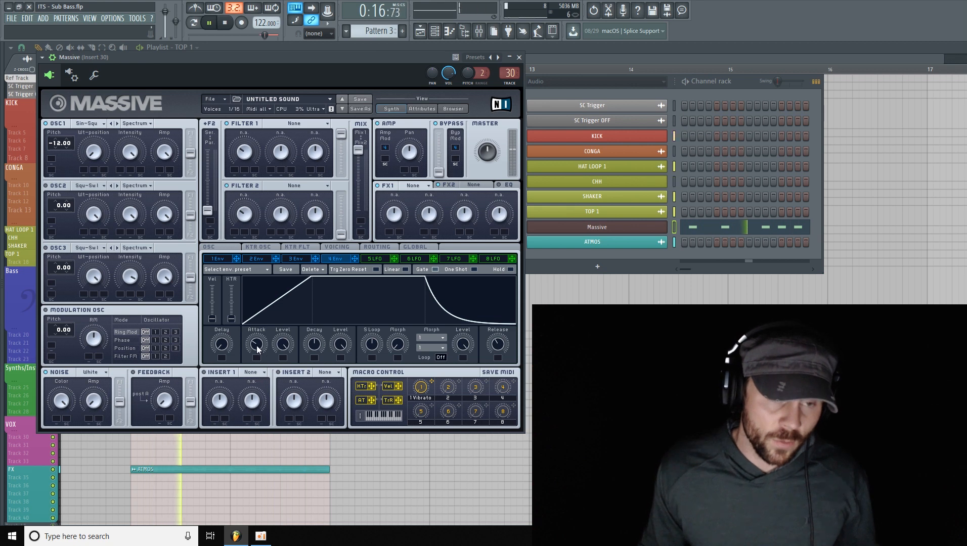
Step: Fine-tune envelope 4 by ear, setting its release to 40, and stop playback
mouse_move(257, 348)
mouse_down()
mouse_move(272, 320)
mouse_move(254, 364)
mouse_move(262, 347)
mouse_up()
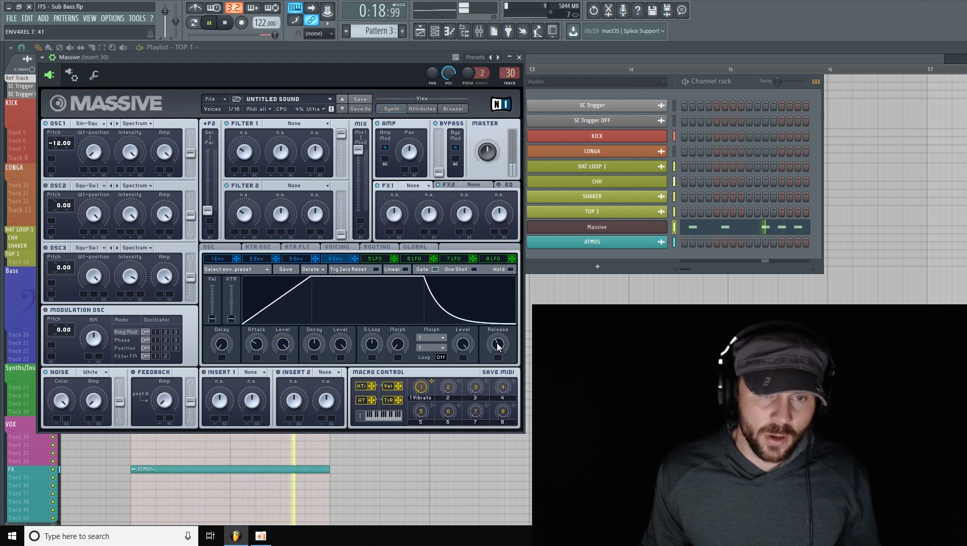
drag(498, 346, 499, 325)
drag(499, 335, 496, 345)
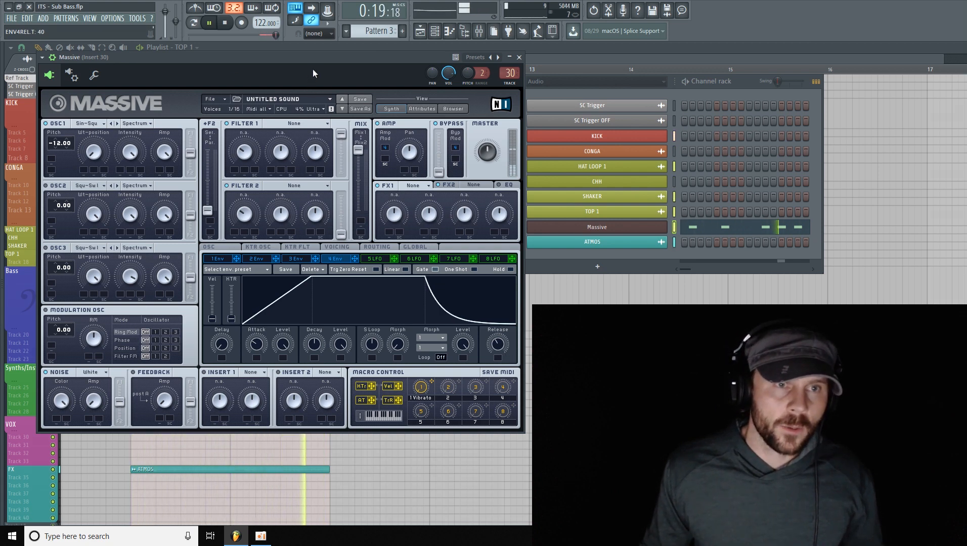
drag(313, 69, 306, 68)
key(space)
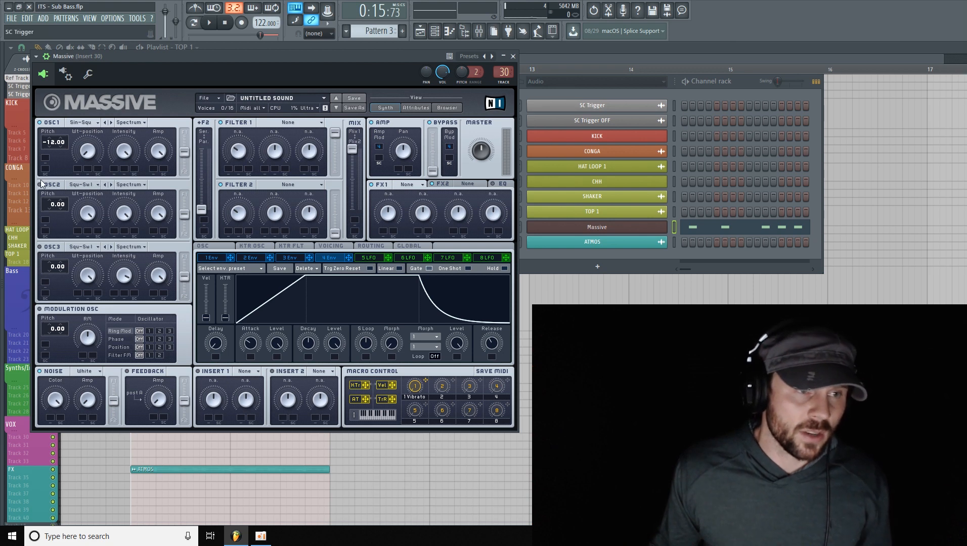
Step: Set up oscillator 2 with the Sin-Triangle wavetable, a Wt-position of about 21 and an Amp of about 7 during playback
click(84, 185)
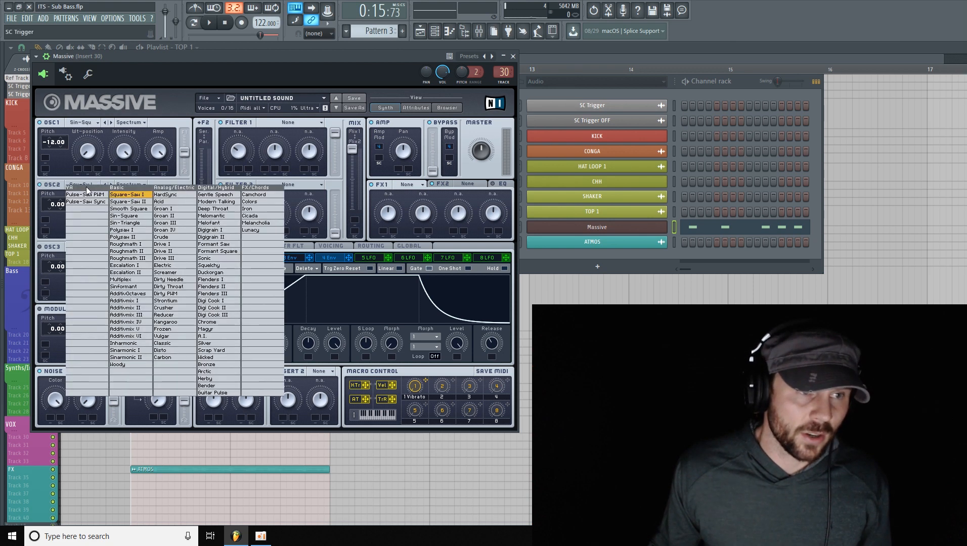
click(134, 223)
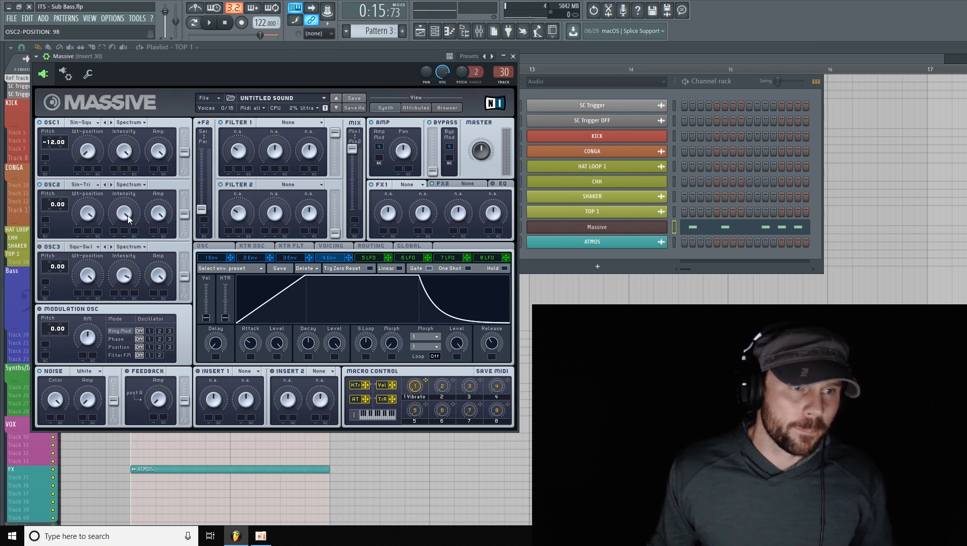
click(212, 25)
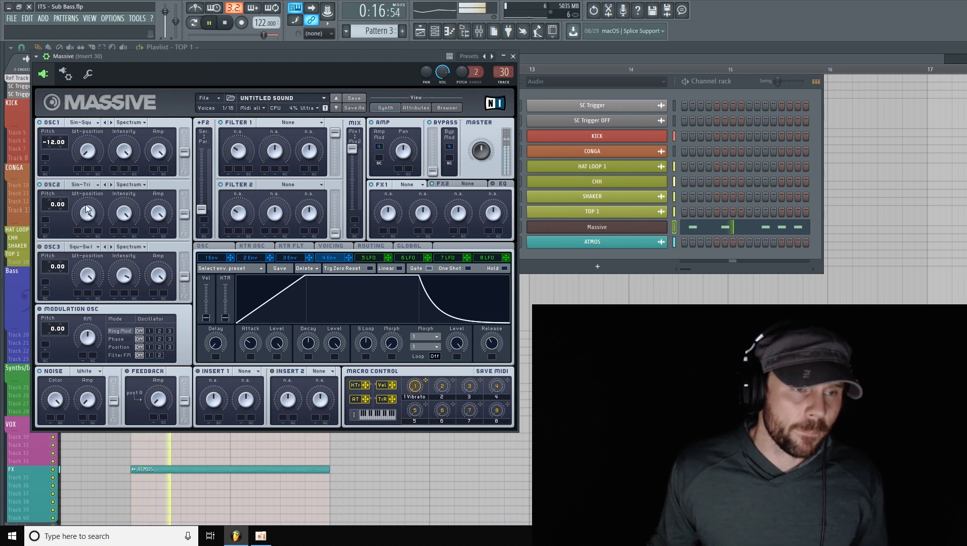
drag(85, 213, 77, 248)
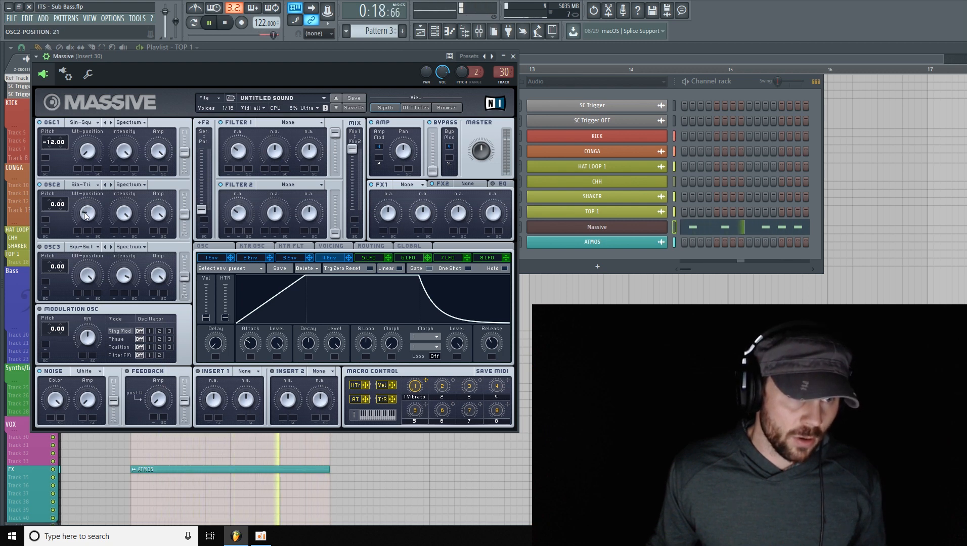
drag(85, 210, 84, 216)
drag(158, 213, 158, 203)
drag(153, 237, 153, 294)
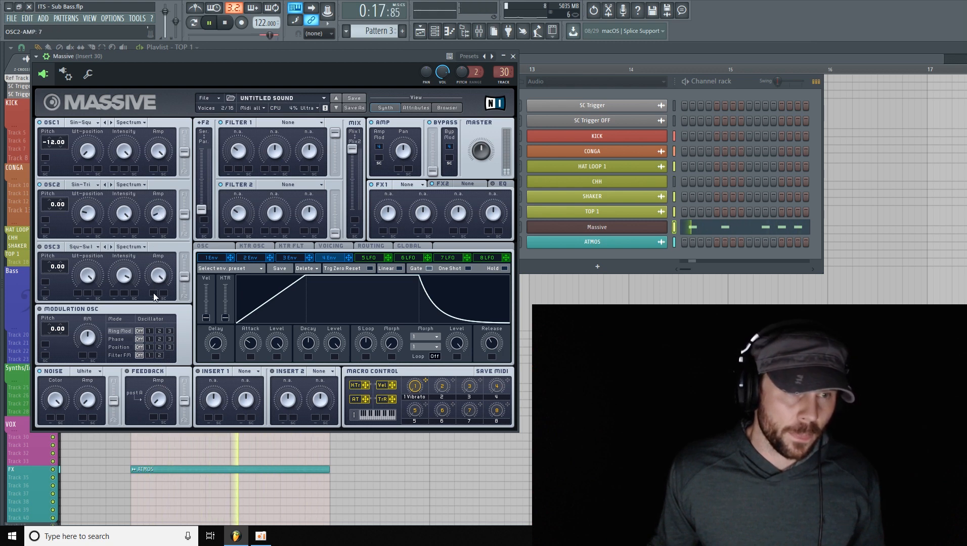
Step: Open the SPAN analyzer from the Current mixer track and place it below Massive's first two oscillators to examine the bass spectrum
click(479, 31)
click(12, 250)
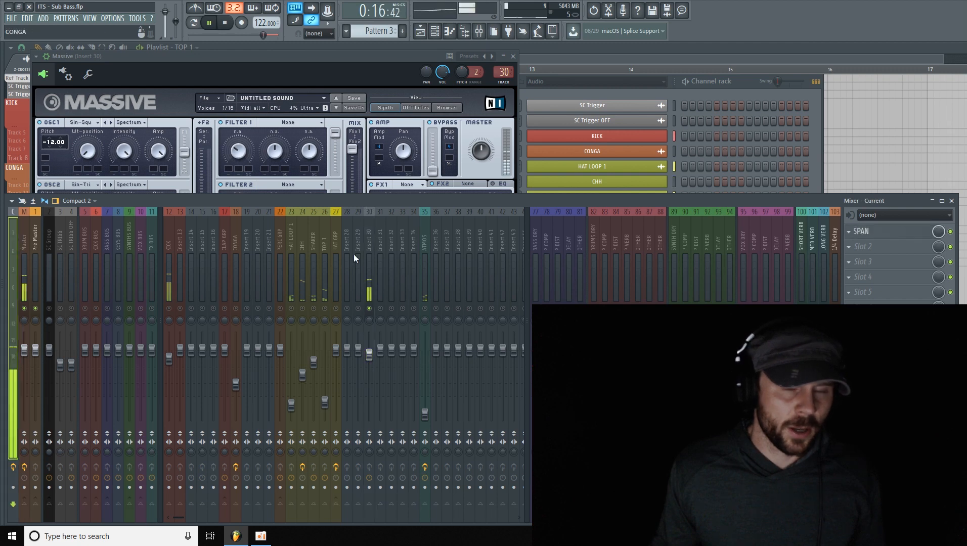
click(871, 233)
click(952, 202)
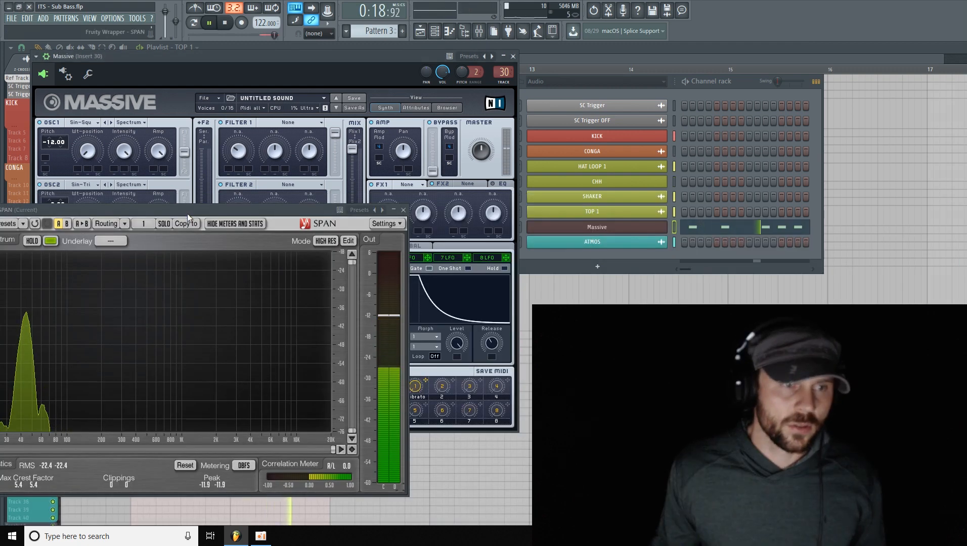
drag(187, 214, 237, 198)
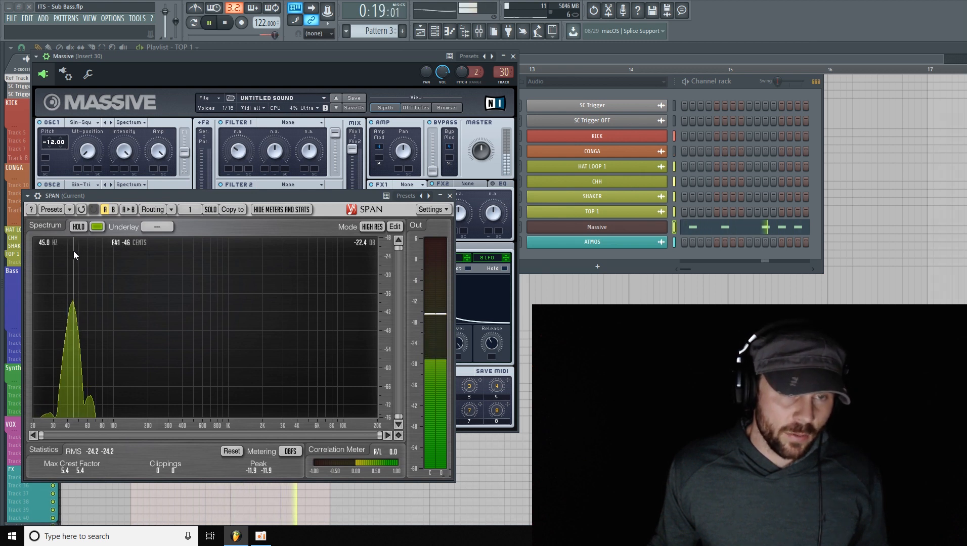
drag(283, 53, 299, 51)
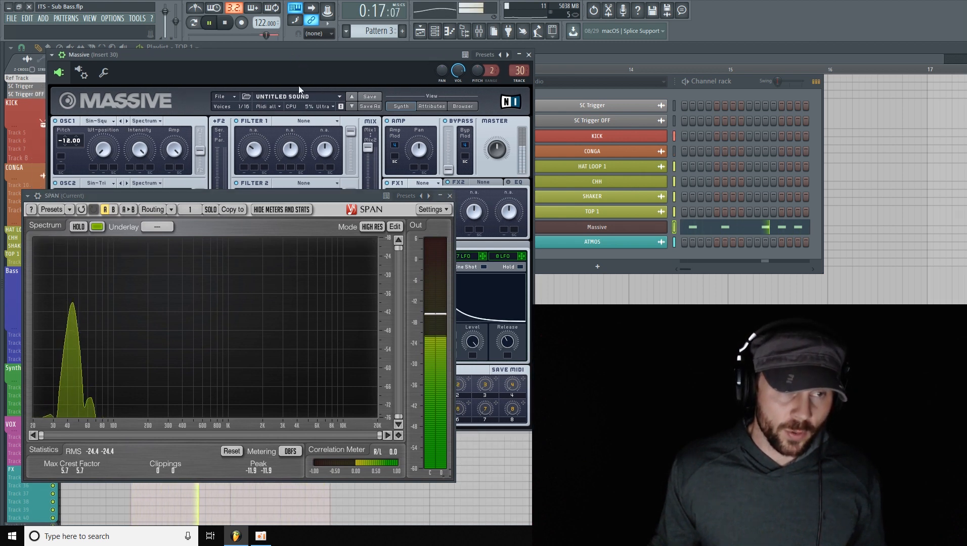
drag(213, 195, 184, 233)
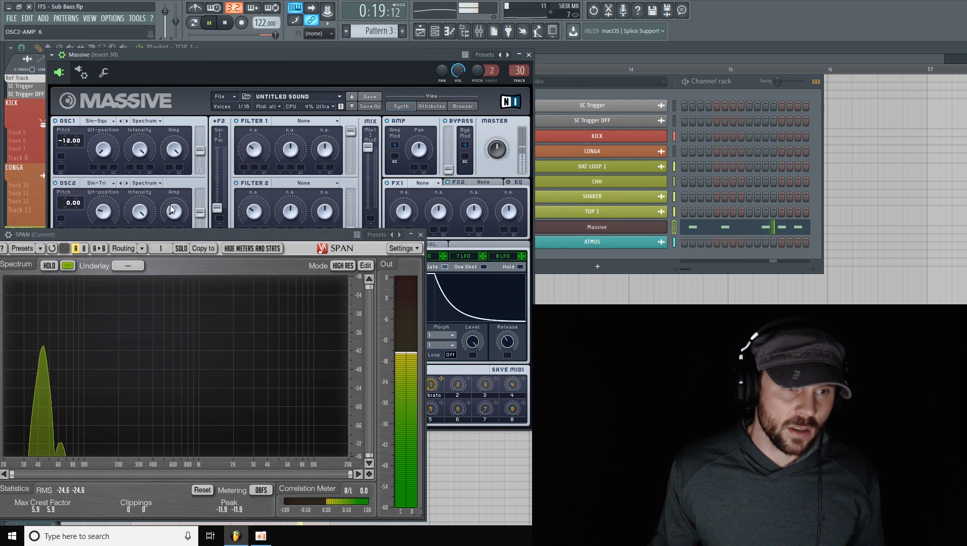
Step: Set oscillator 2's Amp to 21 while watching its harmonics in SPAN, and close the analyzer
drag(190, 161, 215, 133)
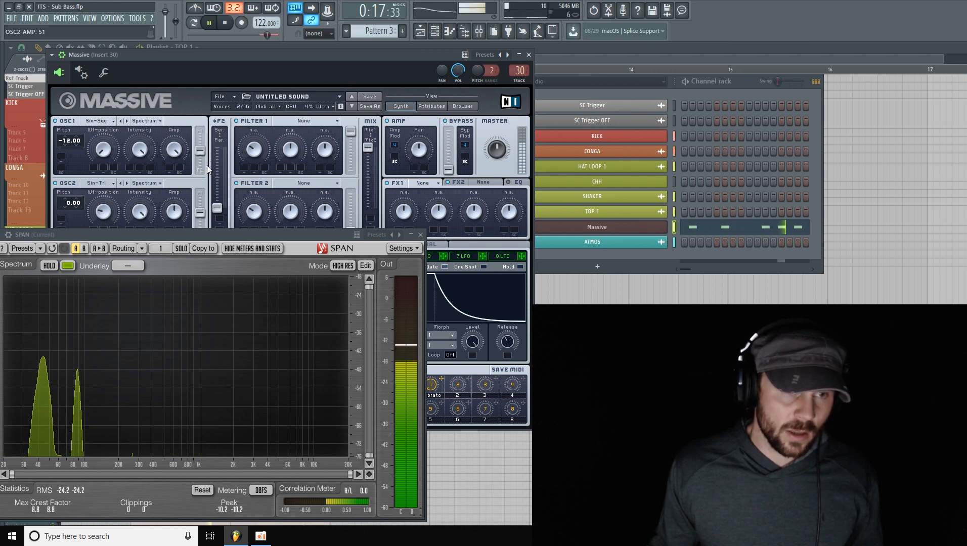
drag(207, 168, 206, 174)
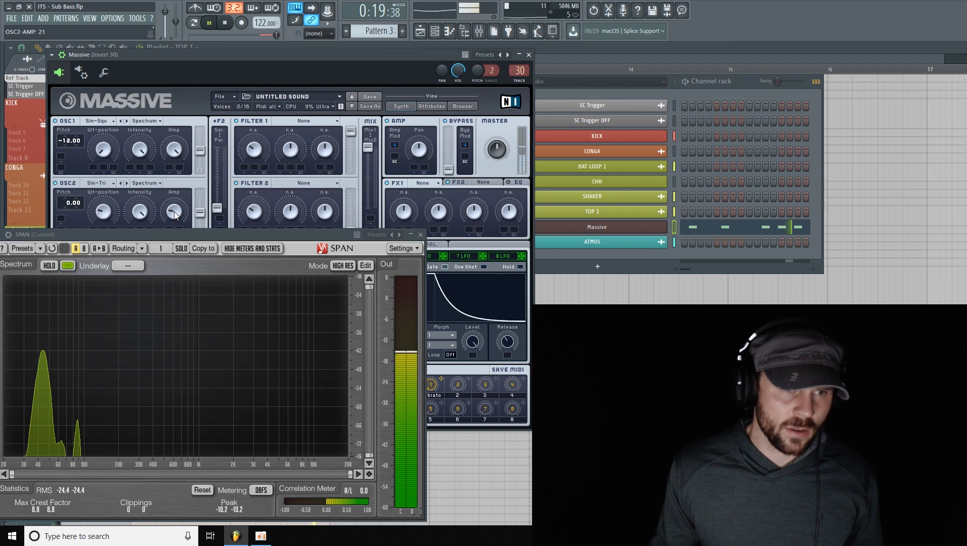
drag(195, 244, 244, 168)
click(460, 163)
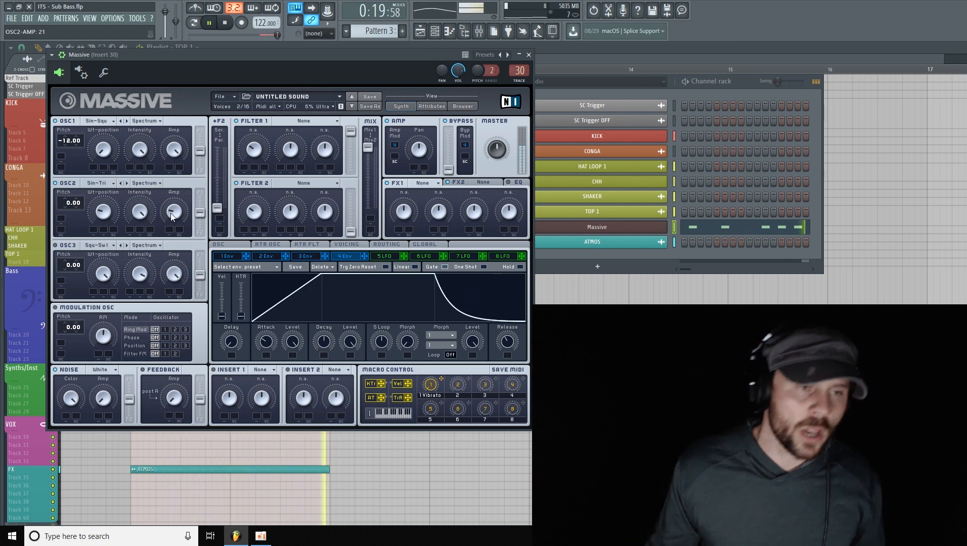
Step: Try the Smooth Square wavetable on oscillator 2 during playback
click(105, 184)
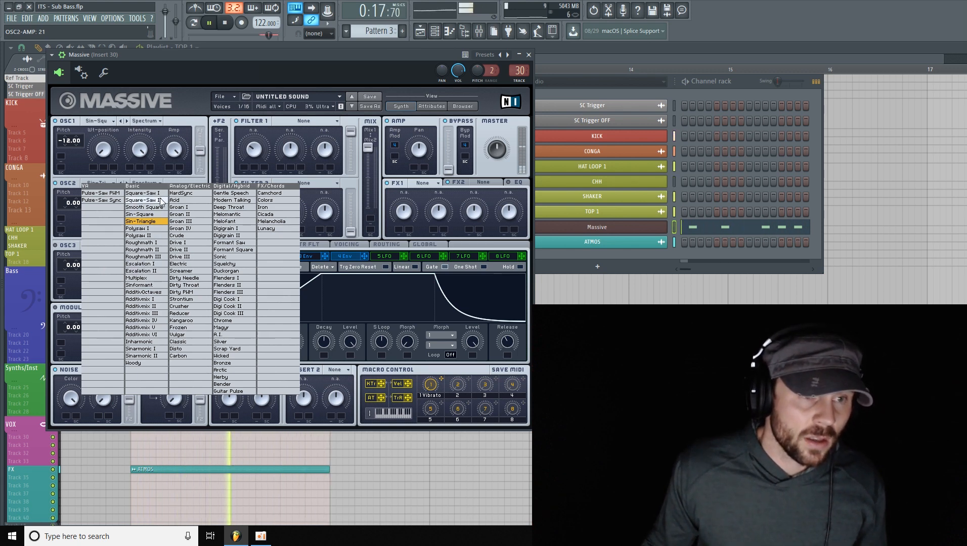
click(152, 208)
drag(170, 212, 161, 213)
Step: Return oscillator 2 to the Sin-Triangle wavetable and set its Amp to 0
click(105, 182)
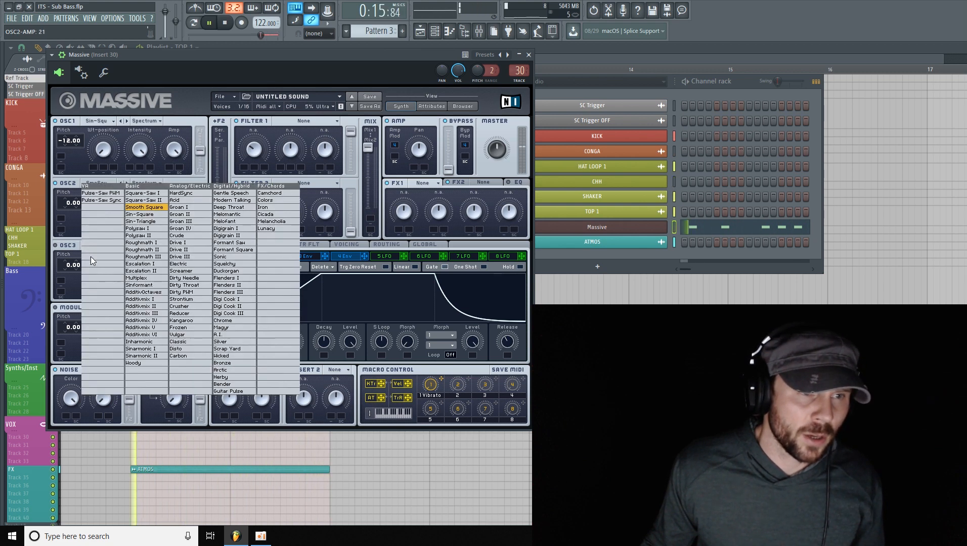
click(141, 224)
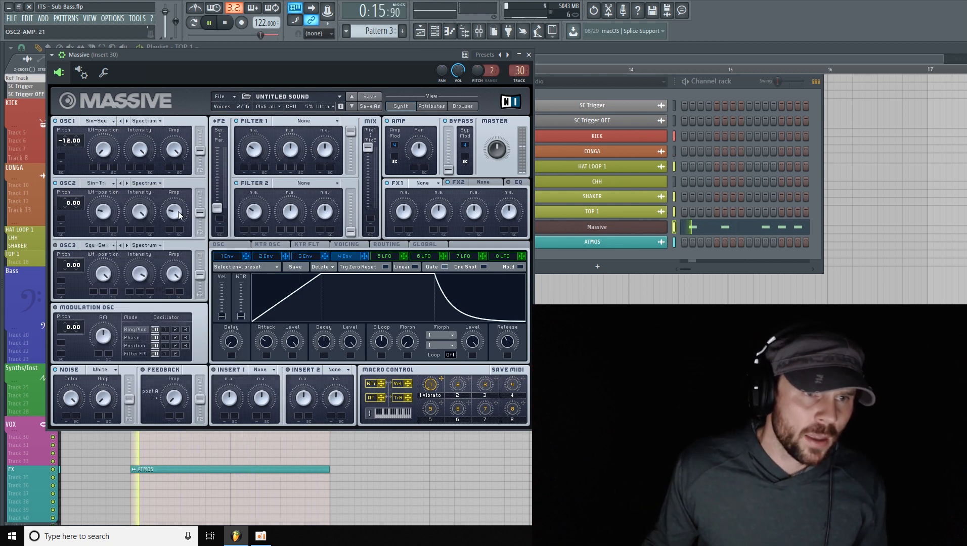
drag(177, 213, 143, 245)
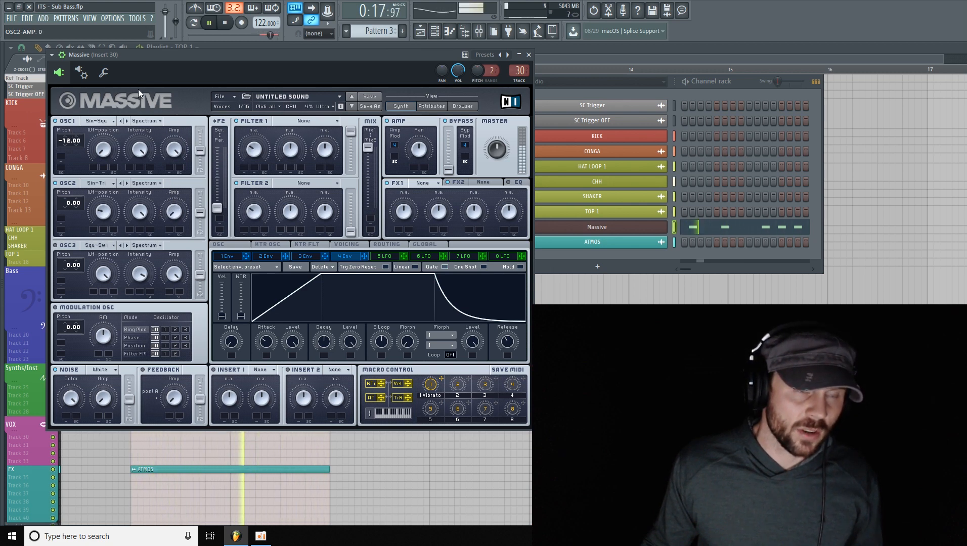
Step: Switch the patch's voicing to Monophon and return to the oscillator settings with the glide controls
drag(262, 53, 255, 46)
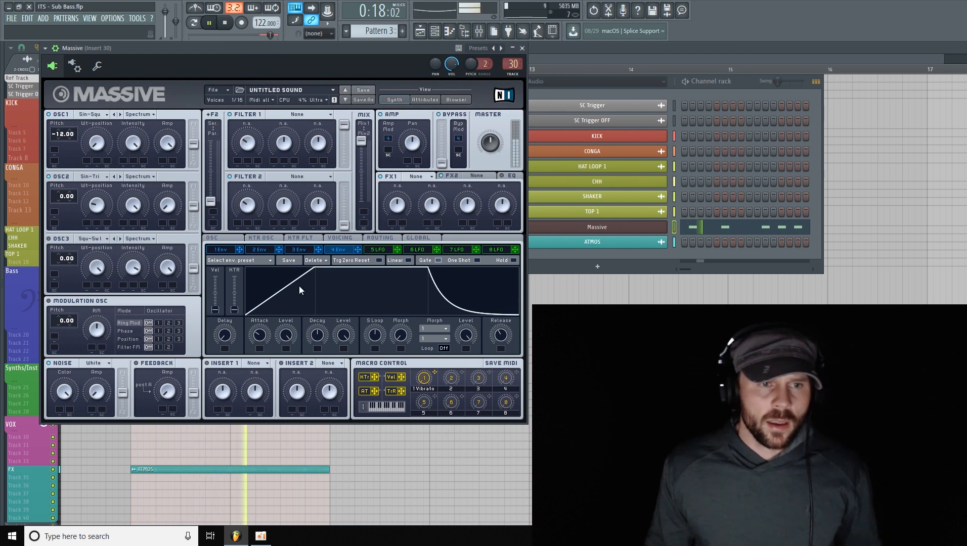
click(341, 238)
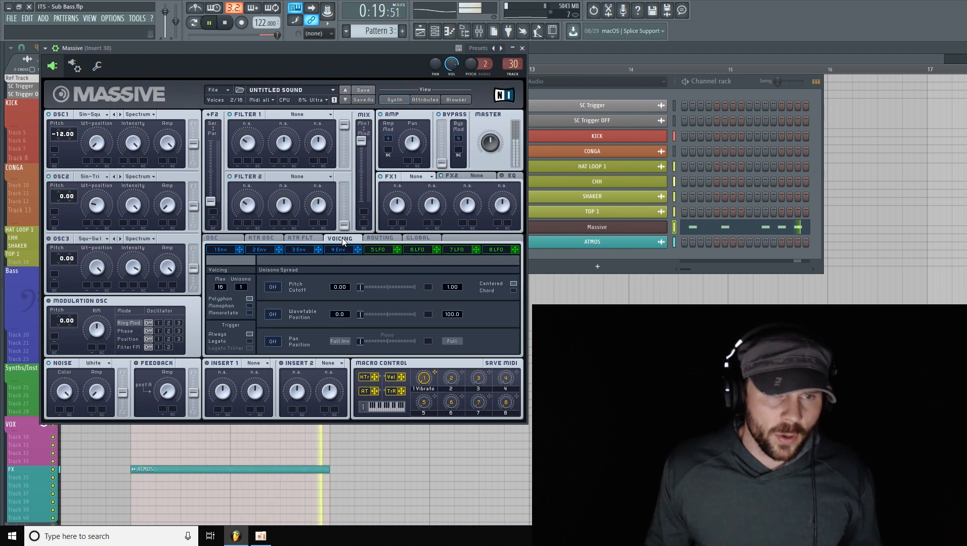
click(250, 306)
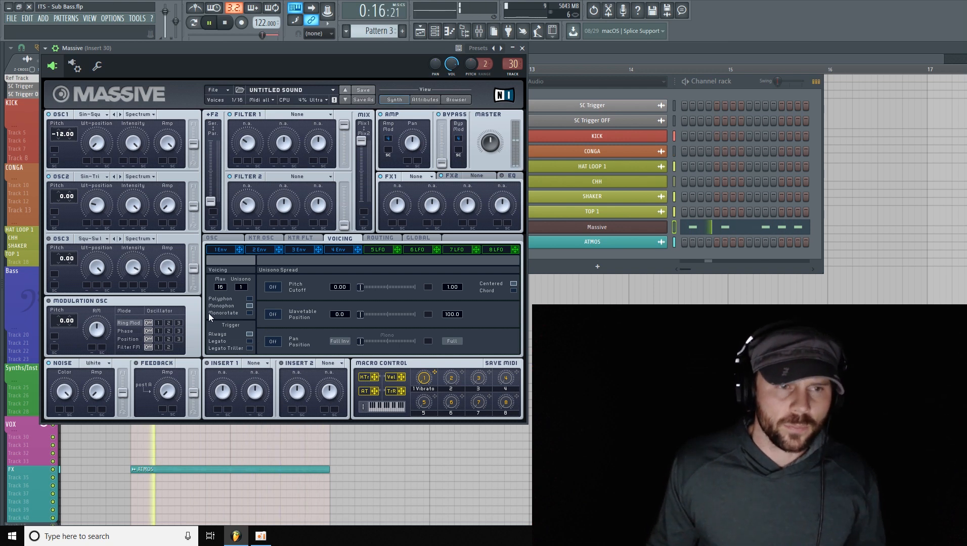
click(228, 240)
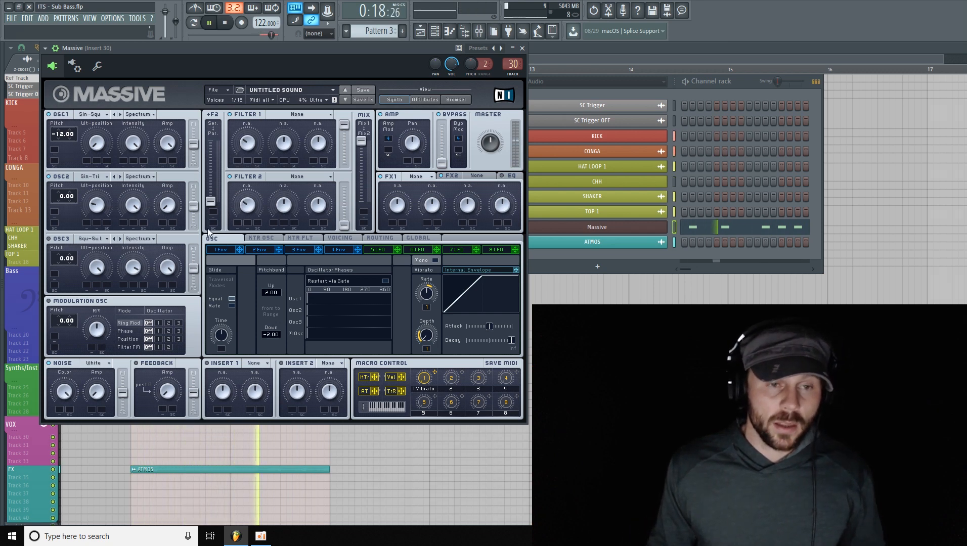
Step: Stop playback, add a G3 note between the third and fourth F3 notes of Massive's Pattern 3, and return to the playlist
key(space)
right_click(632, 227)
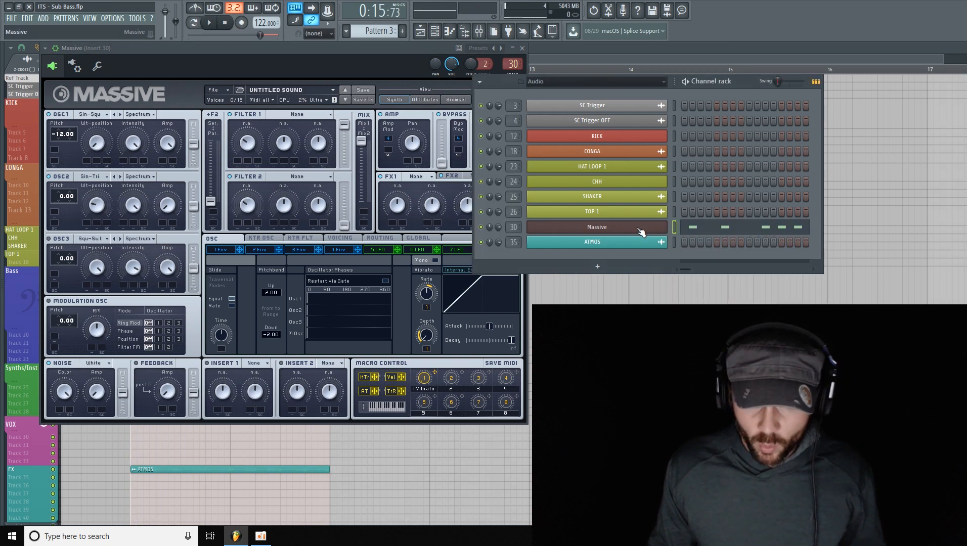
click(696, 229)
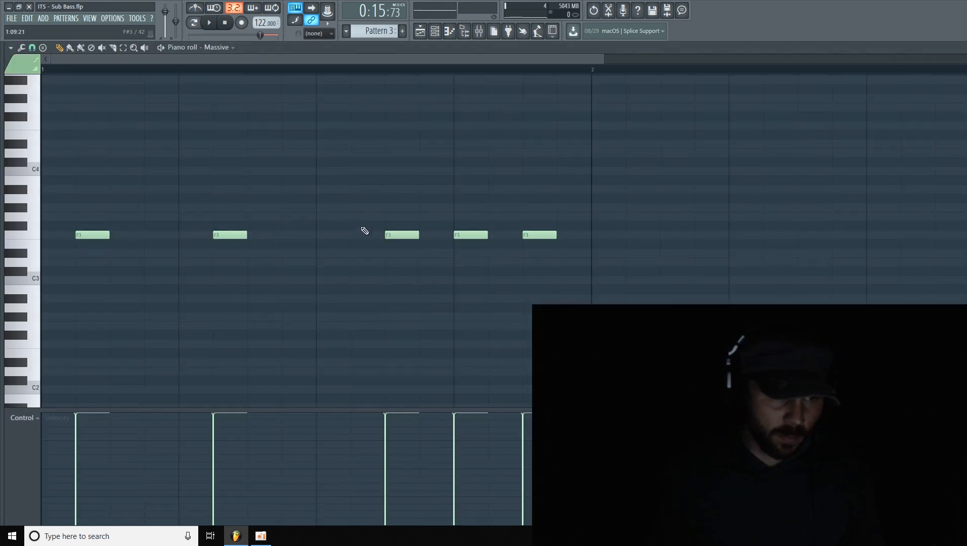
click(424, 217)
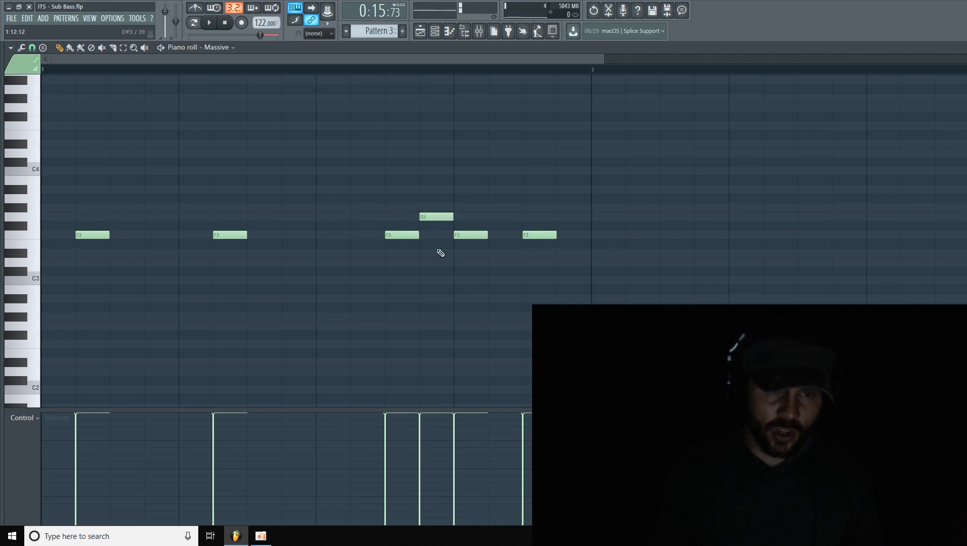
click(436, 33)
click(421, 33)
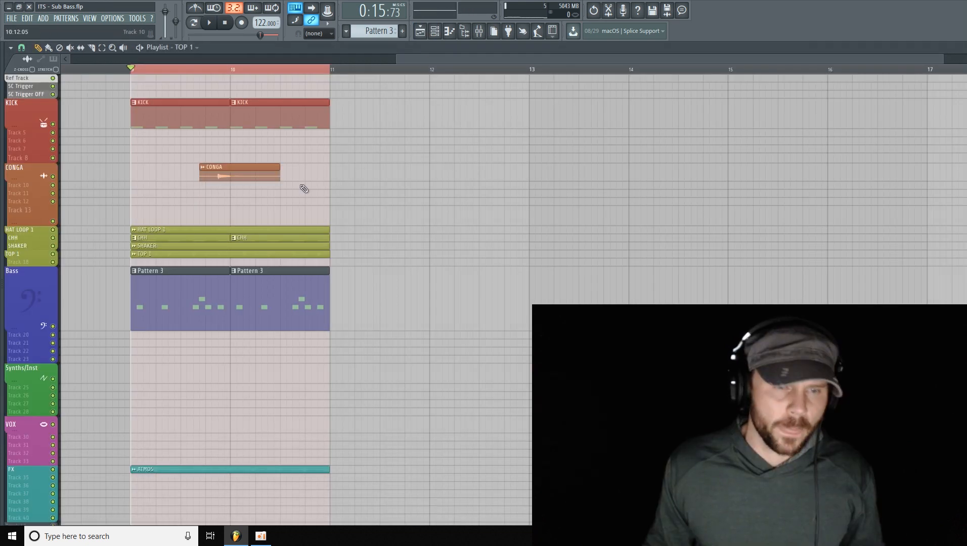
Step: Set the Bass track's height to 247% in the playlist and briefly check the mixer
drag(13, 325, 20, 318)
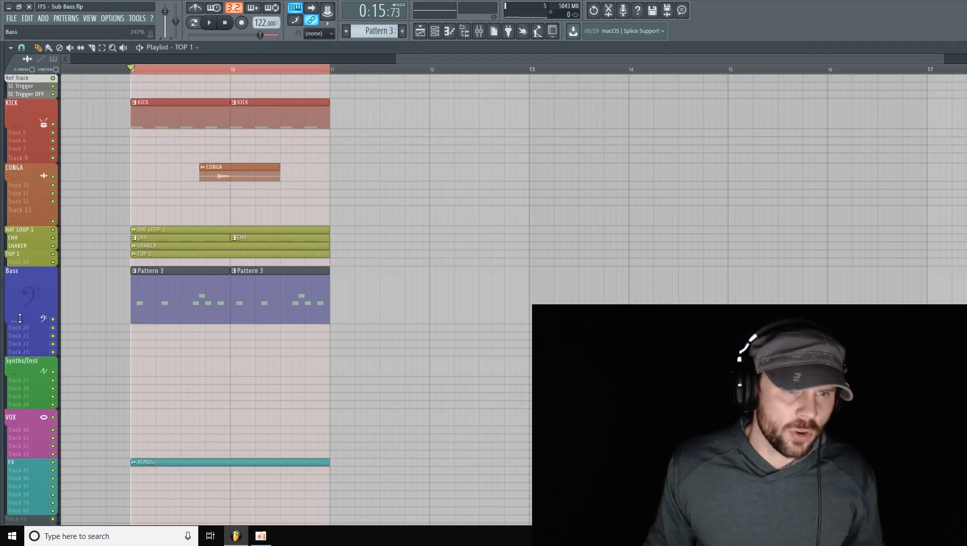
click(478, 31)
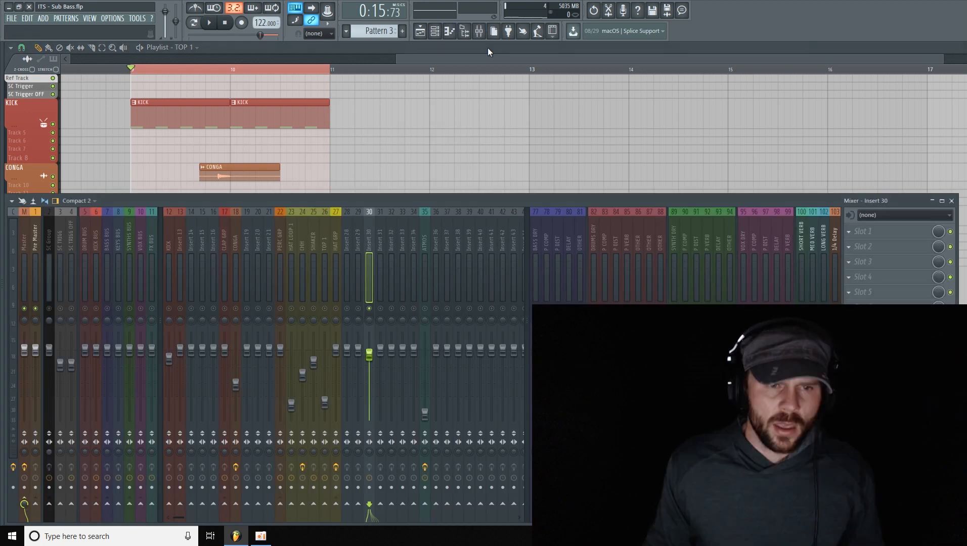
click(953, 202)
Step: Reopen Massive, raise oscillator 1's pitch to 24.00 and set the glide time to 35 while listening to the loop
click(434, 31)
click(644, 229)
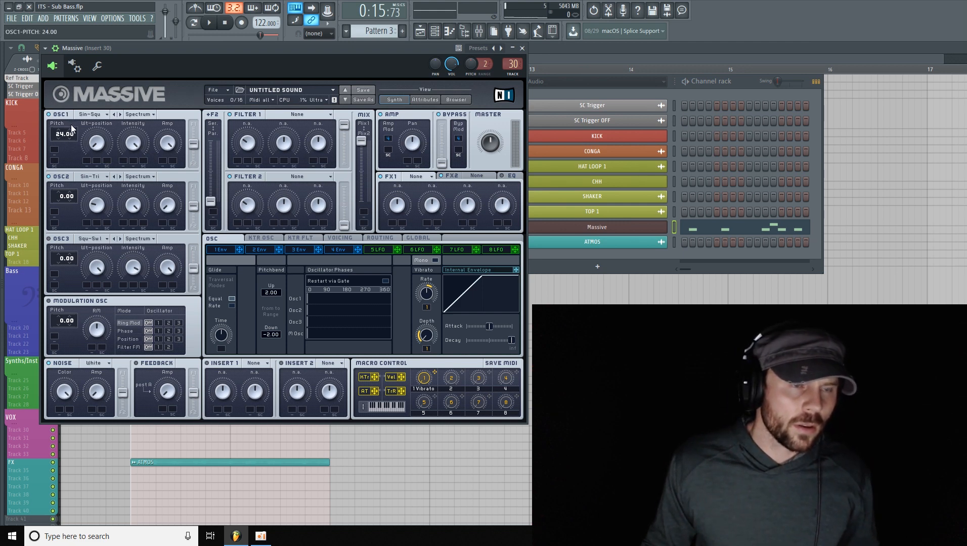
click(210, 23)
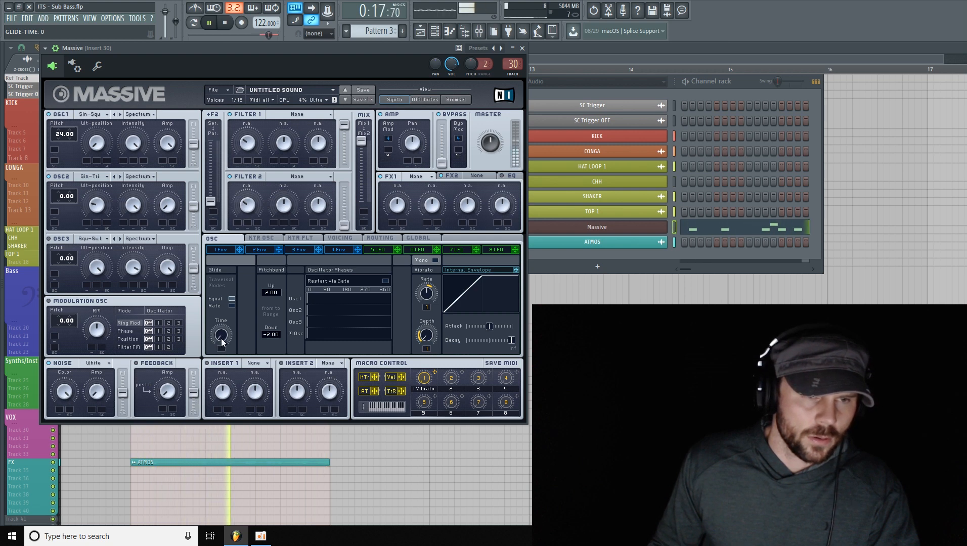
drag(221, 339, 200, 310)
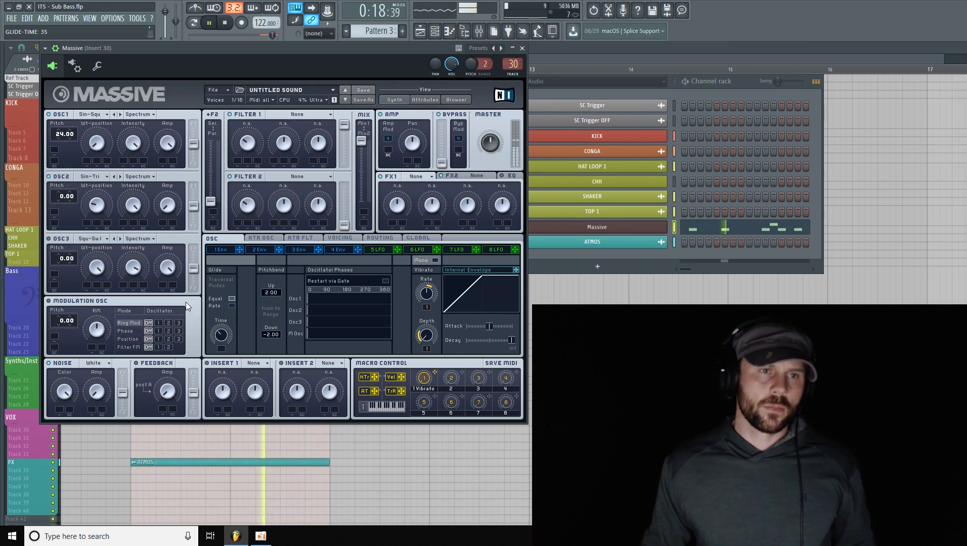
click(228, 24)
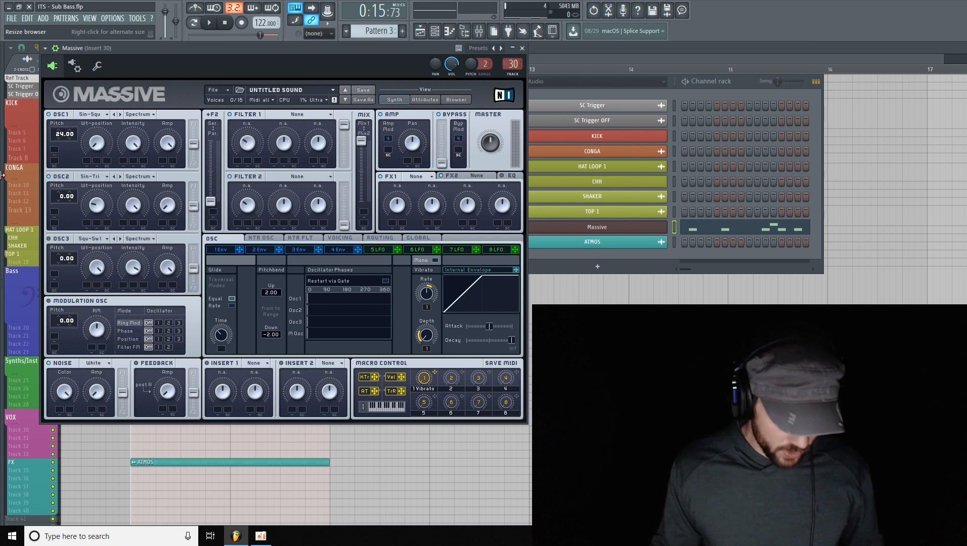
Step: Set oscillator 1's pitch back to -12.00 and raise the feedback Amp to 17 during playback
drag(61, 134, 61, 142)
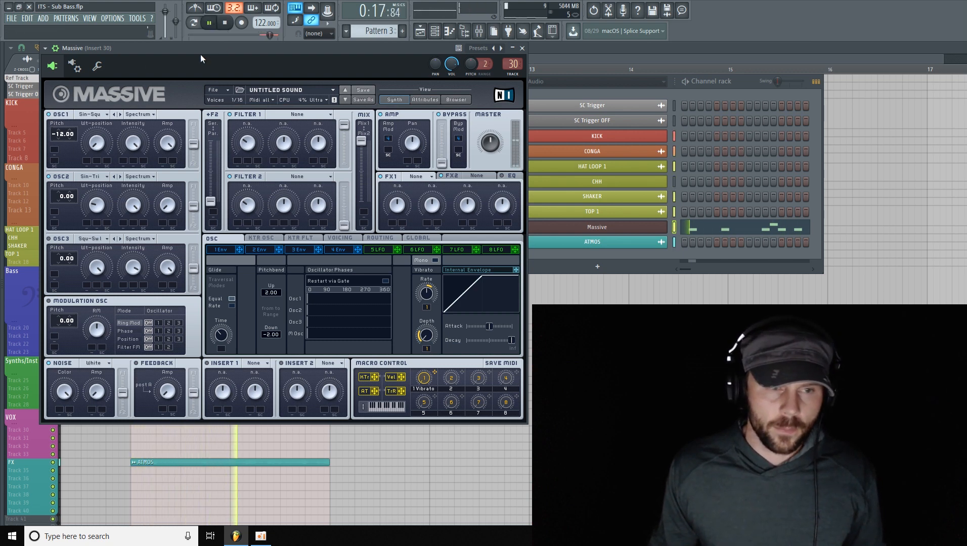
drag(286, 54, 281, 56)
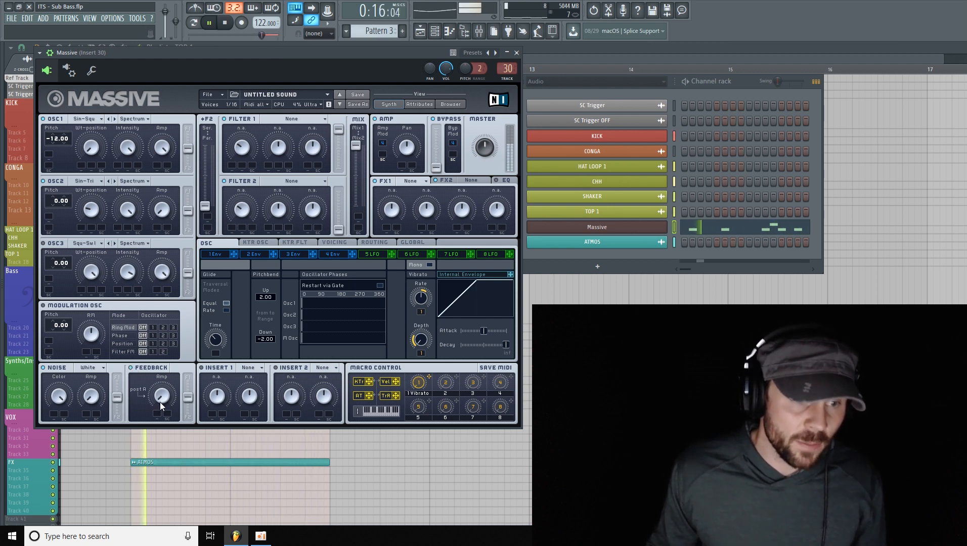
mouse_move(163, 403)
mouse_down()
mouse_move(165, 371)
mouse_move(159, 401)
mouse_up()
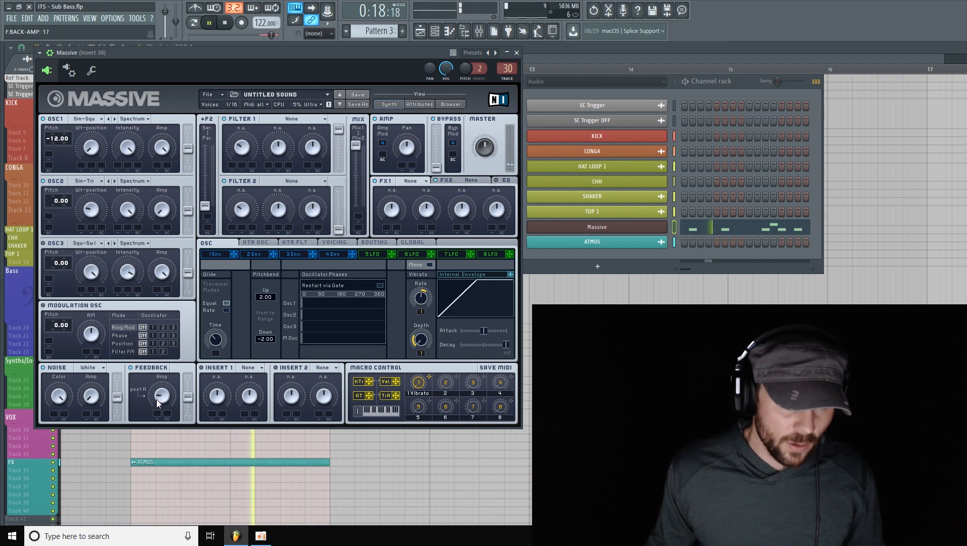
Step: Load the Parabolic Shaper into insert 1 with a Dry/Wet of 28 and a Drive of 24
click(245, 370)
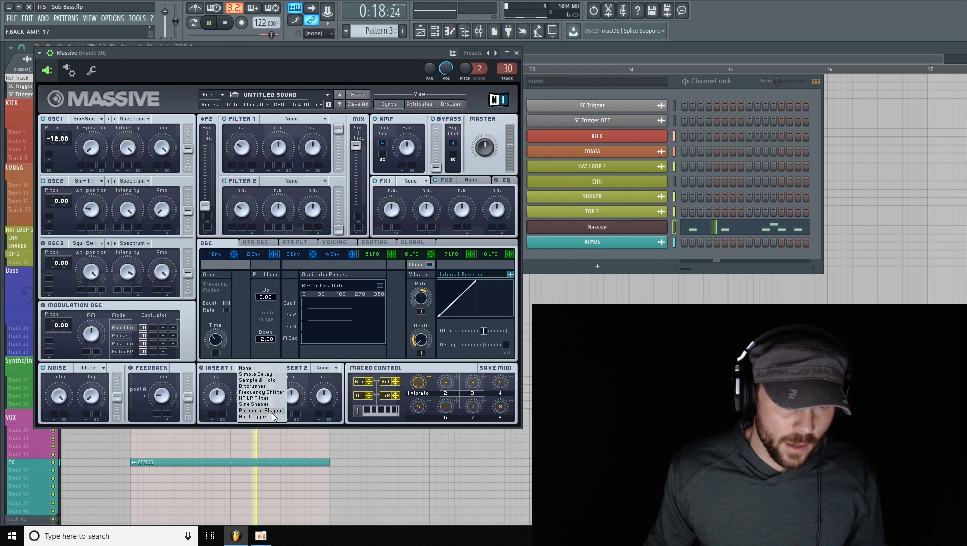
click(268, 410)
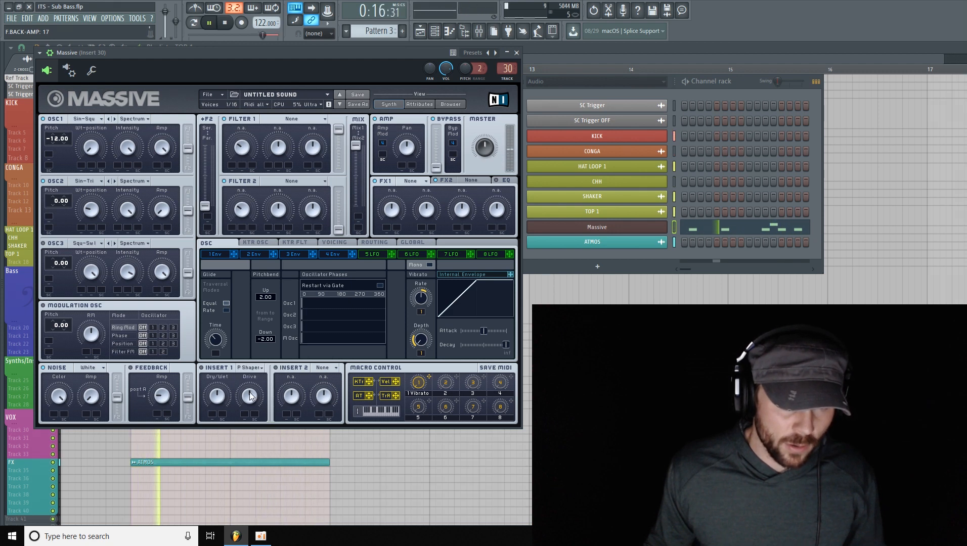
click(203, 368)
drag(248, 394, 220, 399)
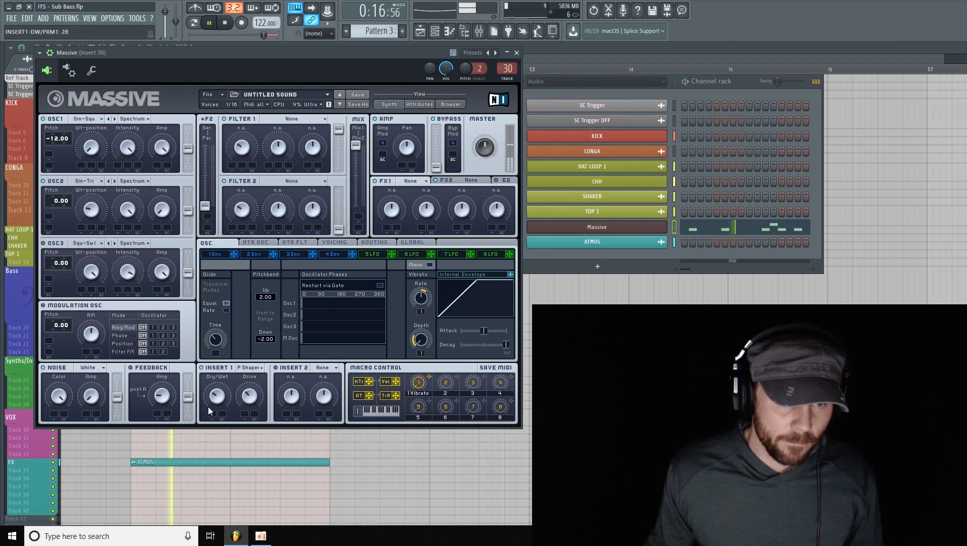
drag(243, 398, 225, 404)
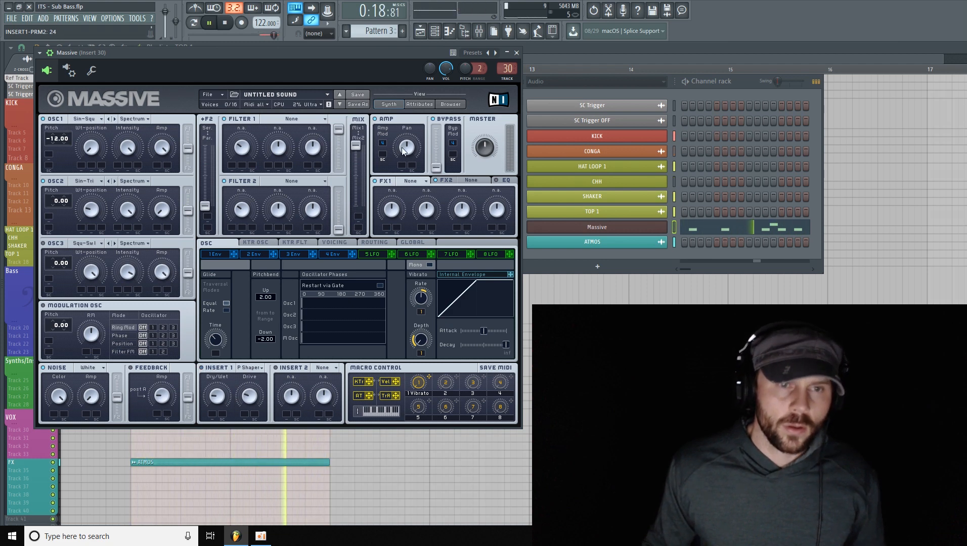
Step: Load the Classic Tube effect into FX1, lower its Drive and set its Dry/Wet to 18
click(412, 181)
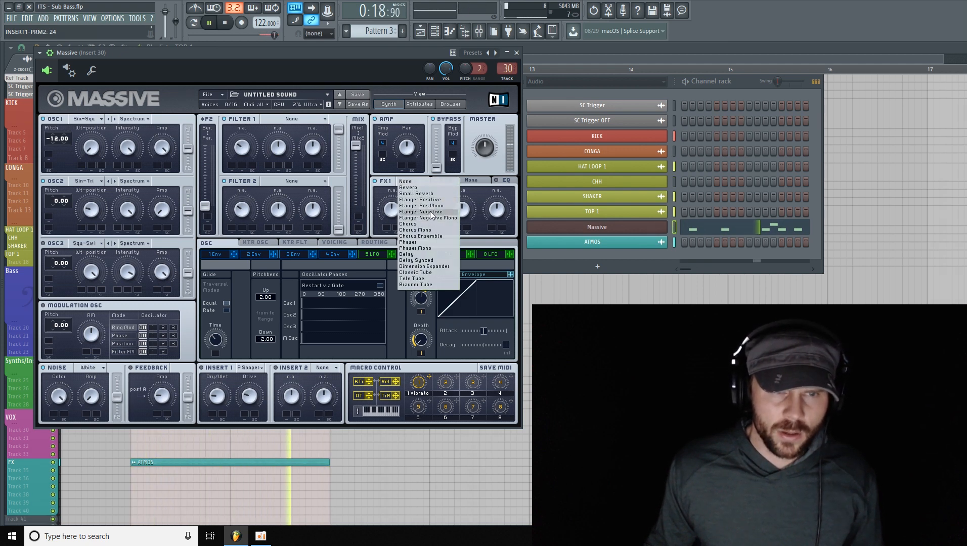
click(430, 273)
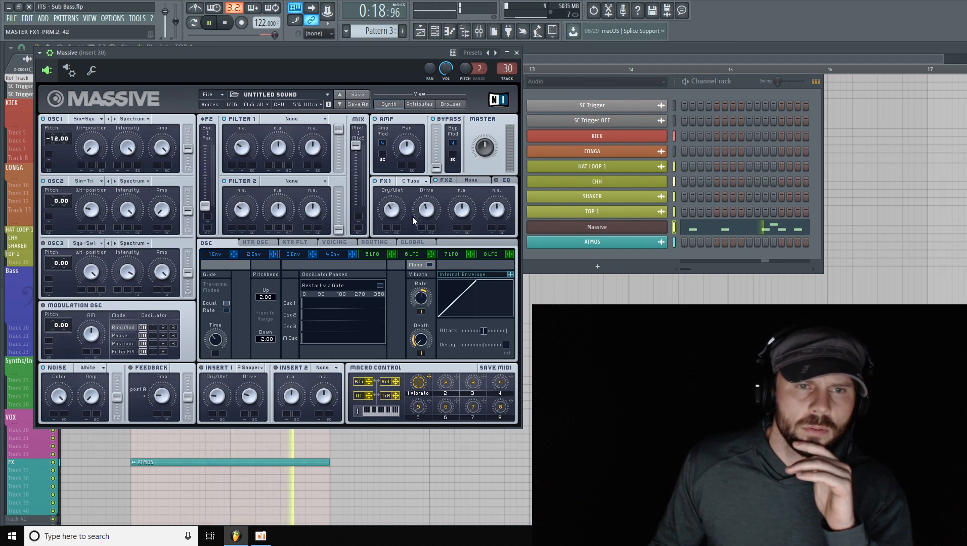
mouse_move(388, 212)
mouse_down()
mouse_move(381, 223)
mouse_move(390, 213)
mouse_up()
Step: Compare the bass with the Classic Tube off and on, set its Dry/Wet to 19, and stop playback
click(377, 182)
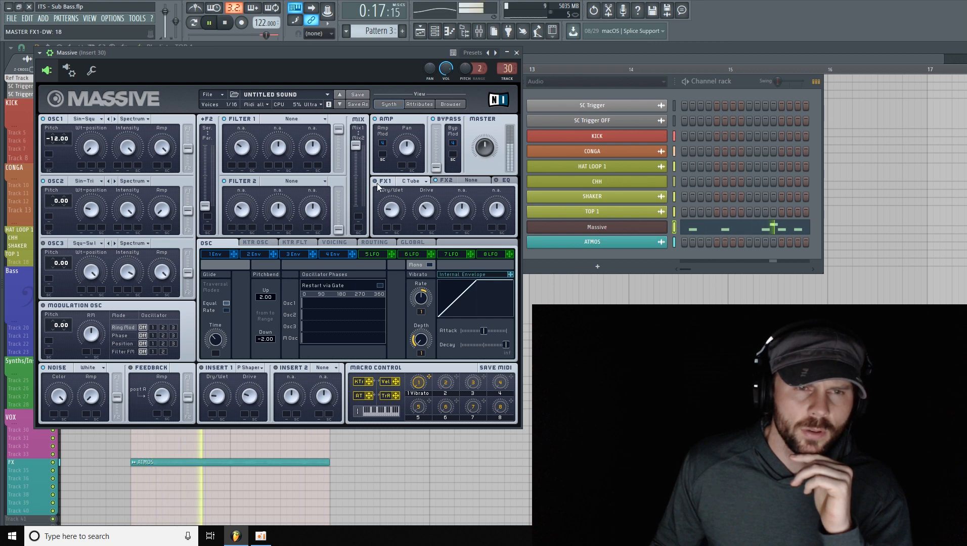
mouse_move(388, 213)
mouse_down()
mouse_move(420, 215)
mouse_move(389, 214)
mouse_up()
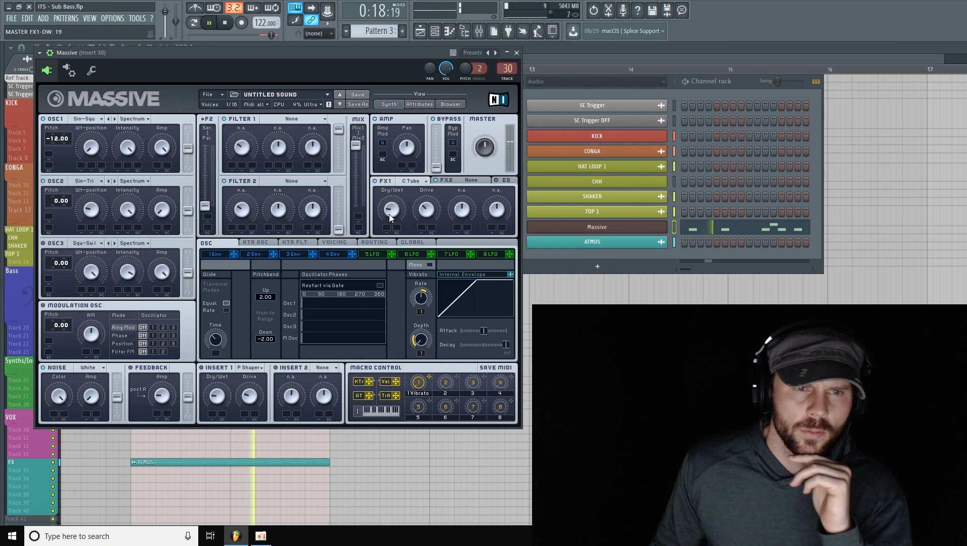
click(375, 181)
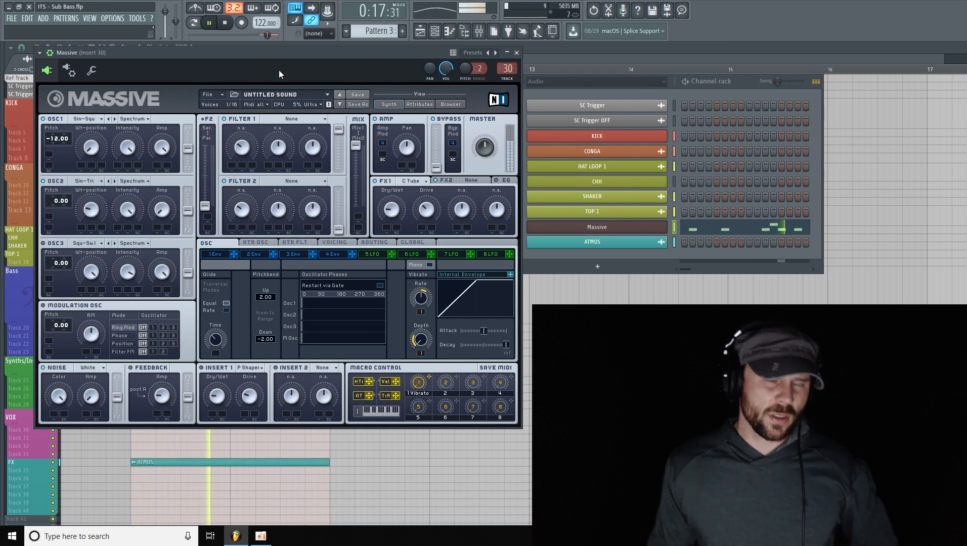
key(space)
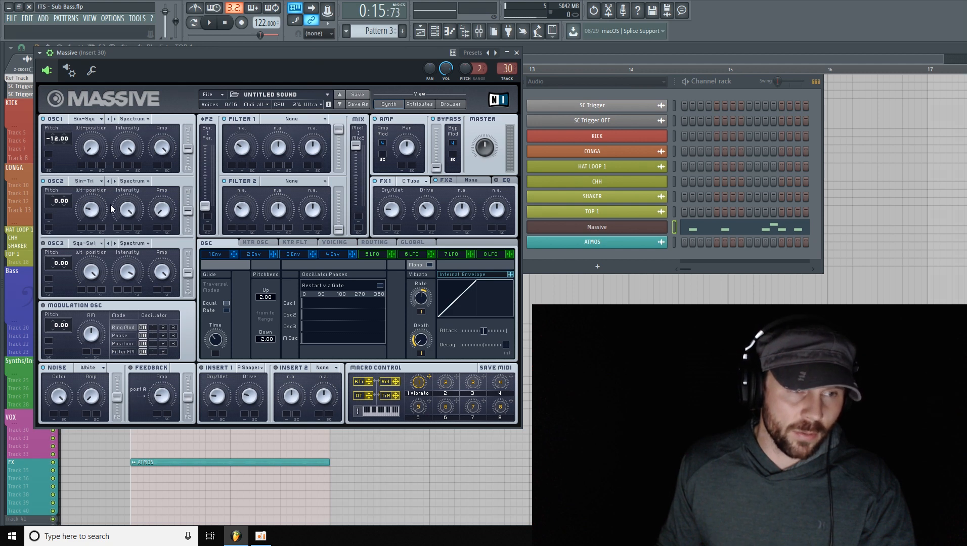
Step: Open the mixer, unsolo the bass so all tracks are active, and play the full loop
mouse_move(268, 52)
mouse_down()
mouse_move(263, 75)
mouse_move(258, 61)
mouse_up()
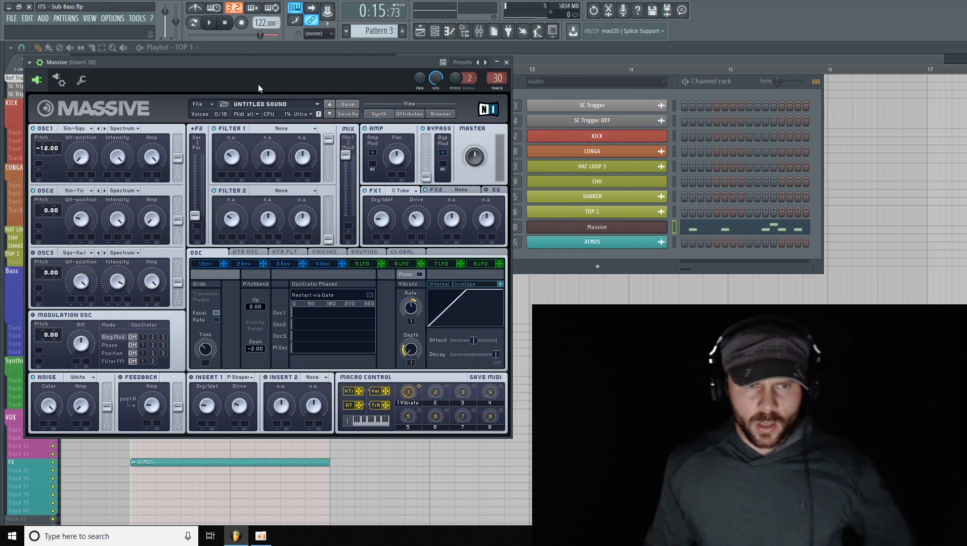
click(479, 30)
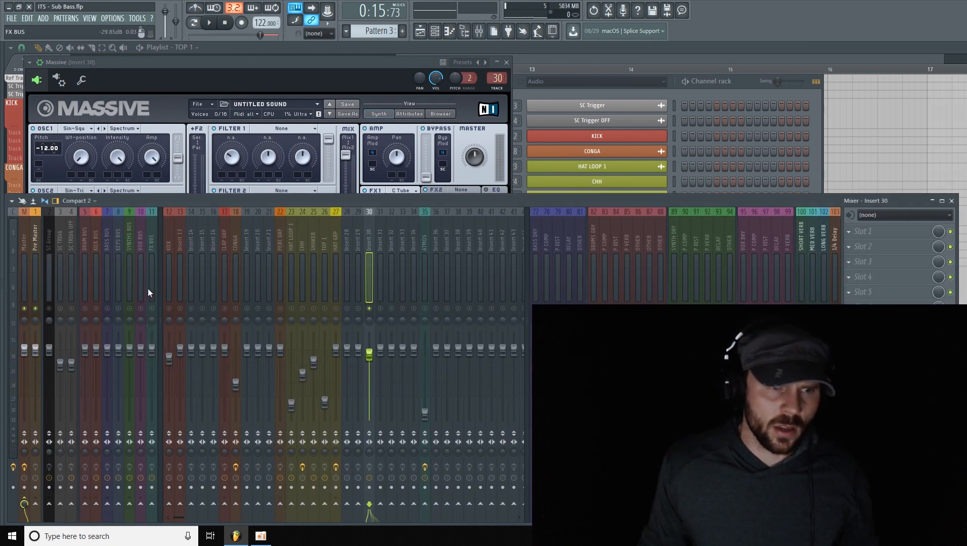
right_click(240, 310)
right_click(240, 310)
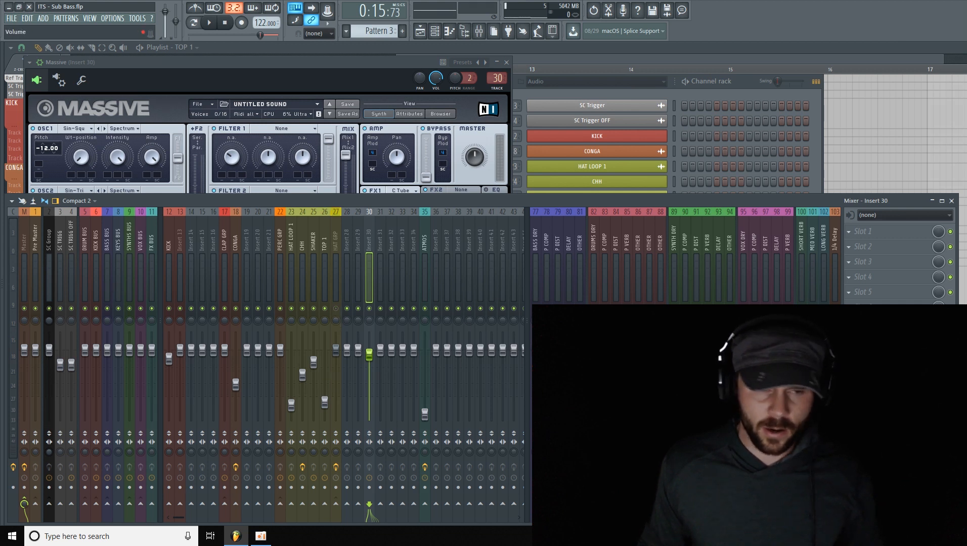
key(space)
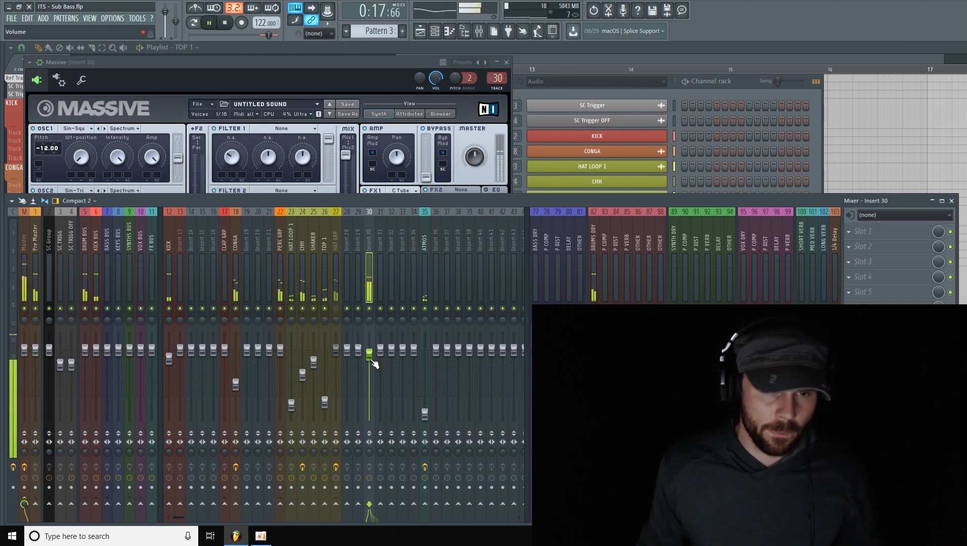
Step: Lower the sub bass fader on Insert 30, then load ShaperBox onto that mixer track with its Volume shaper added
drag(374, 364, 371, 371)
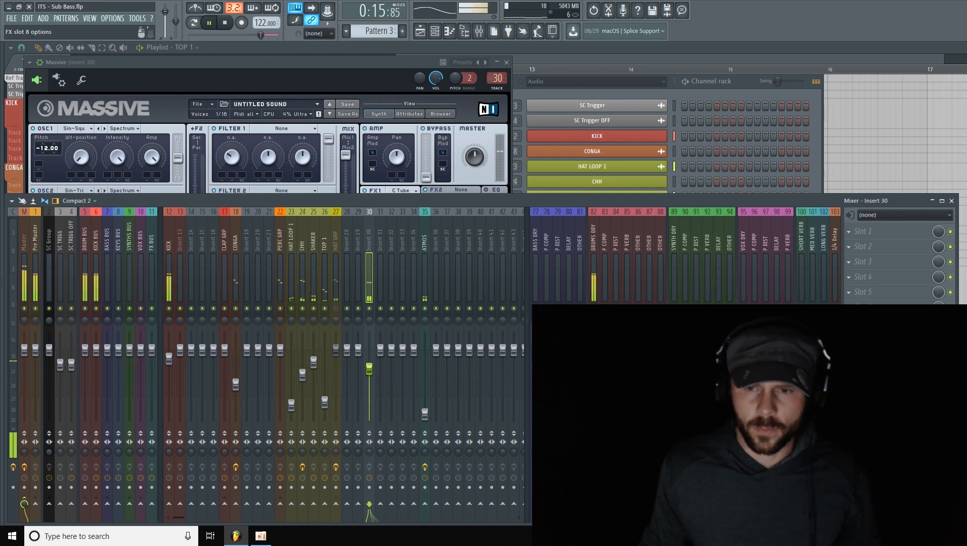
click(849, 368)
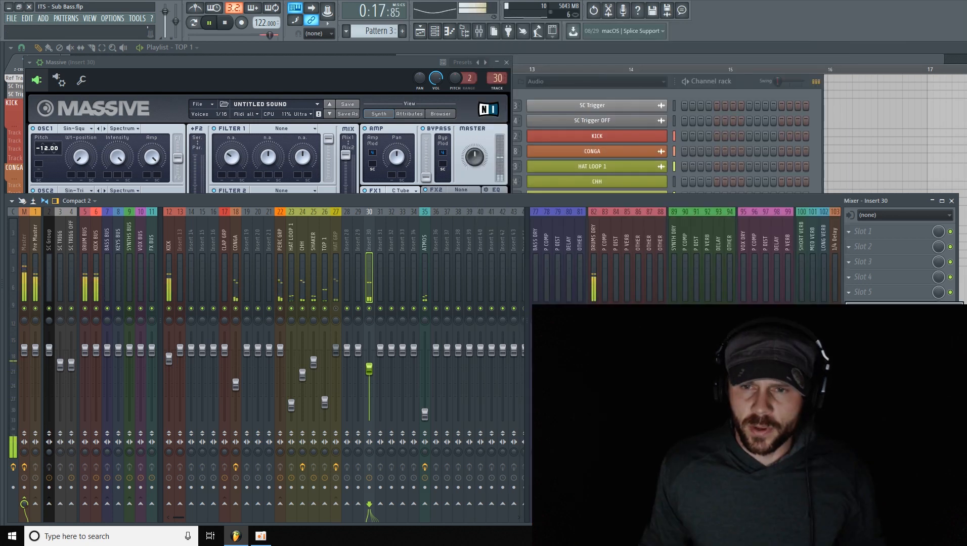
mouse_move(870, 309)
click(793, 219)
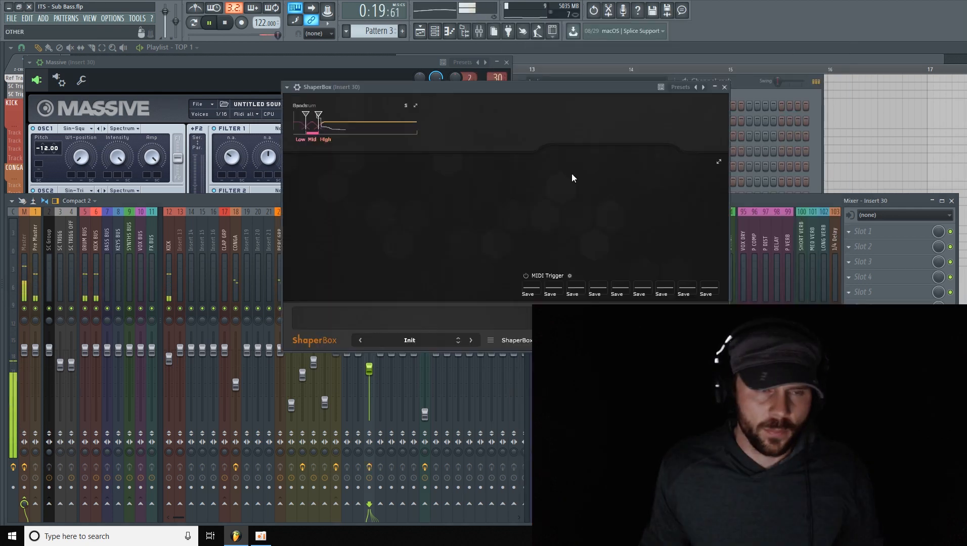
drag(483, 87, 283, 61)
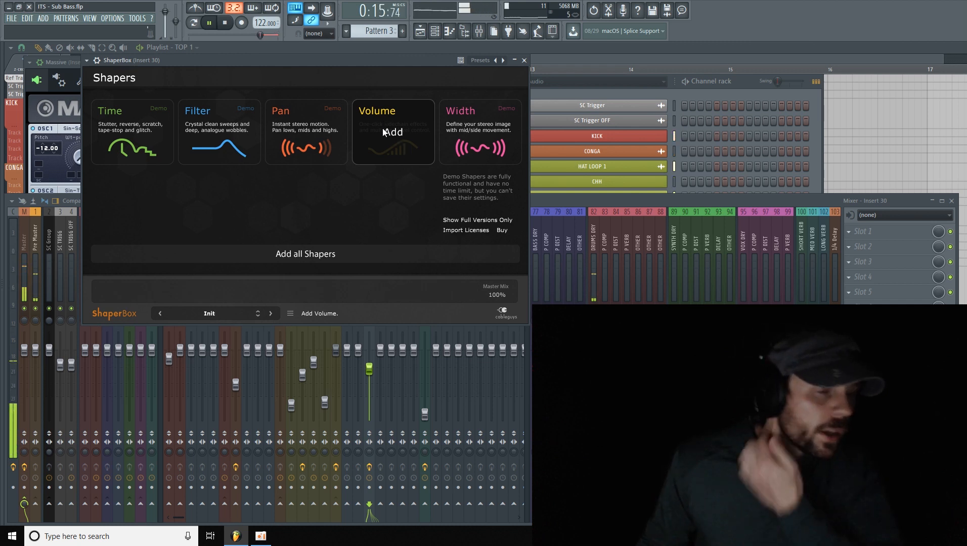
click(394, 132)
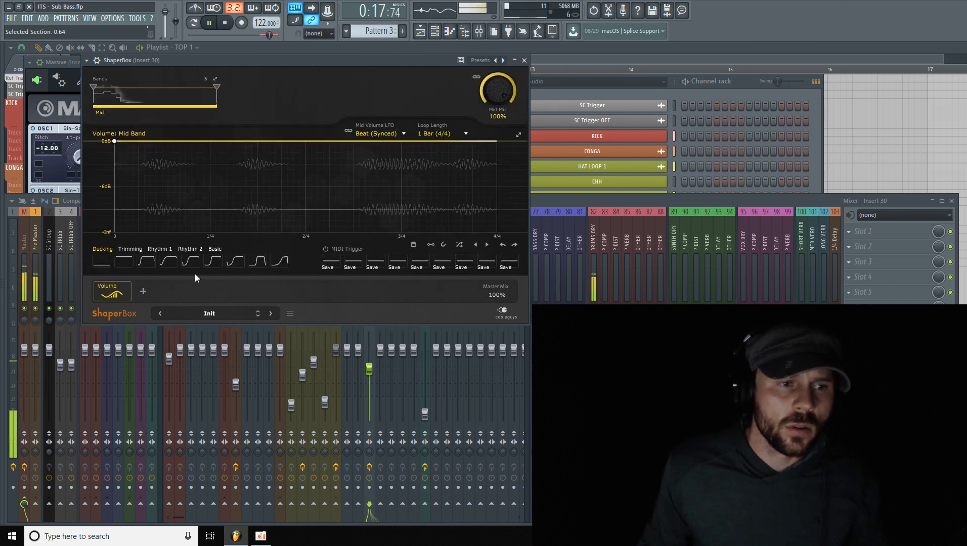
Step: Give the Volume shaper the smoothly rising Ducking curve, with a Loop Length of 1/4 and a Mid Mix of 61%, and close ShaperBox
click(232, 264)
click(450, 135)
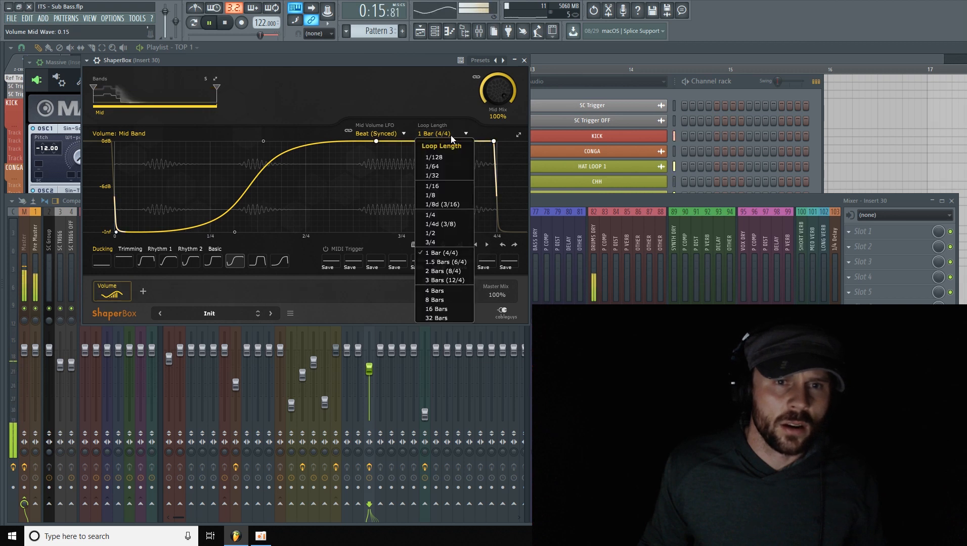
click(433, 214)
drag(498, 92, 498, 130)
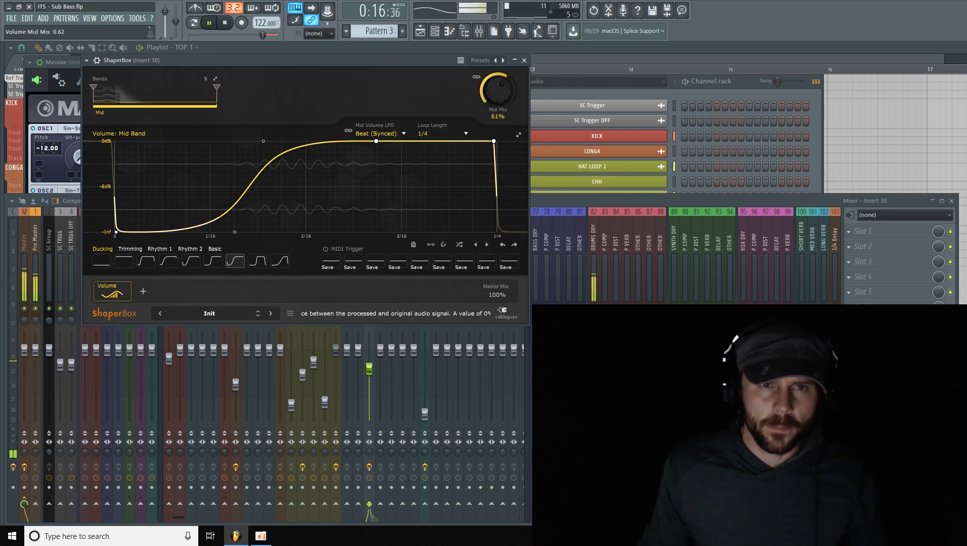
click(523, 60)
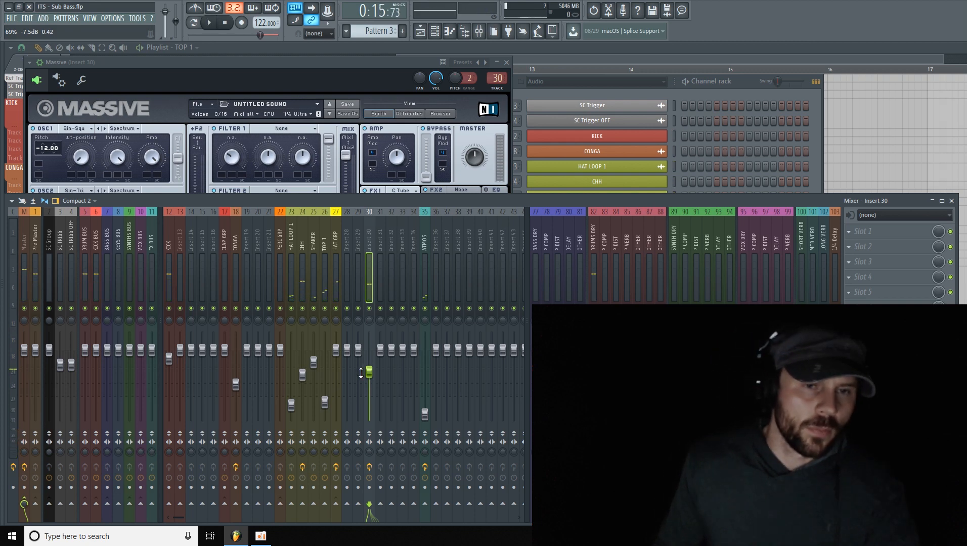
Step: Play the full loop, bring Massive back into view, and set the Classic Tube Drive in FX1 to 22
drag(314, 64, 350, 74)
drag(324, 62, 322, 61)
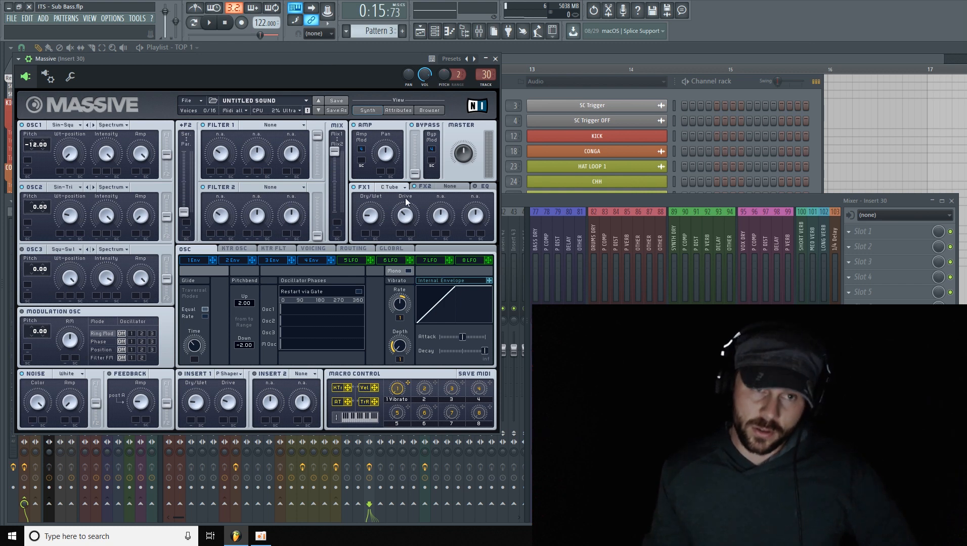
click(212, 25)
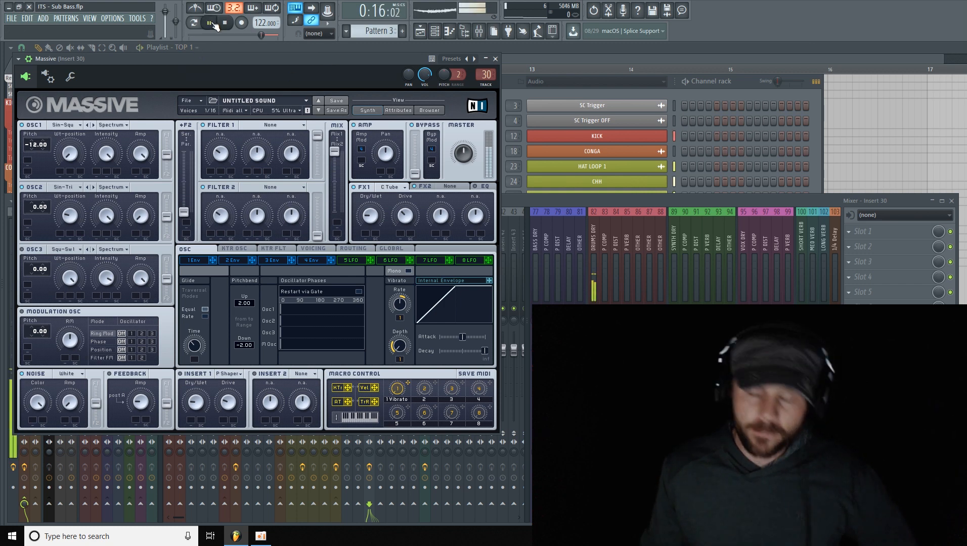
click(532, 201)
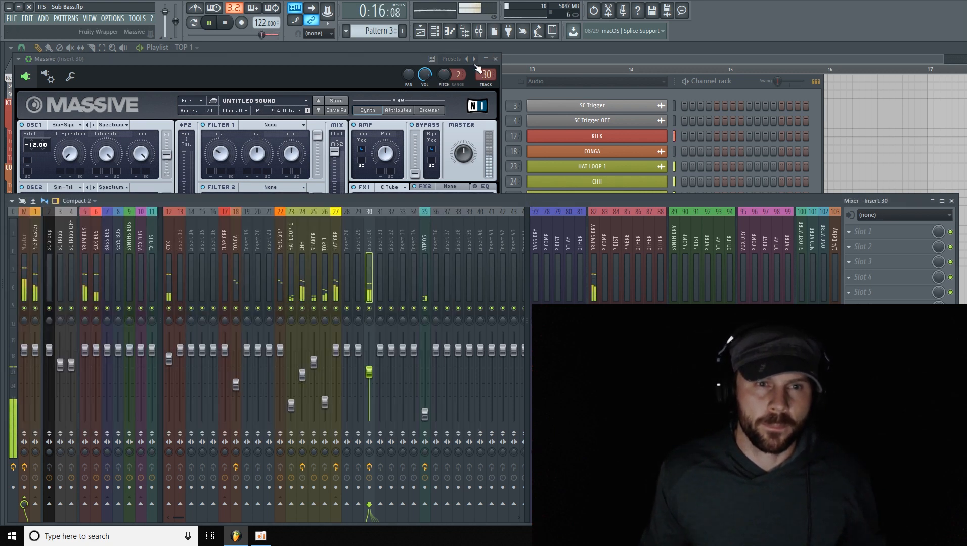
click(375, 62)
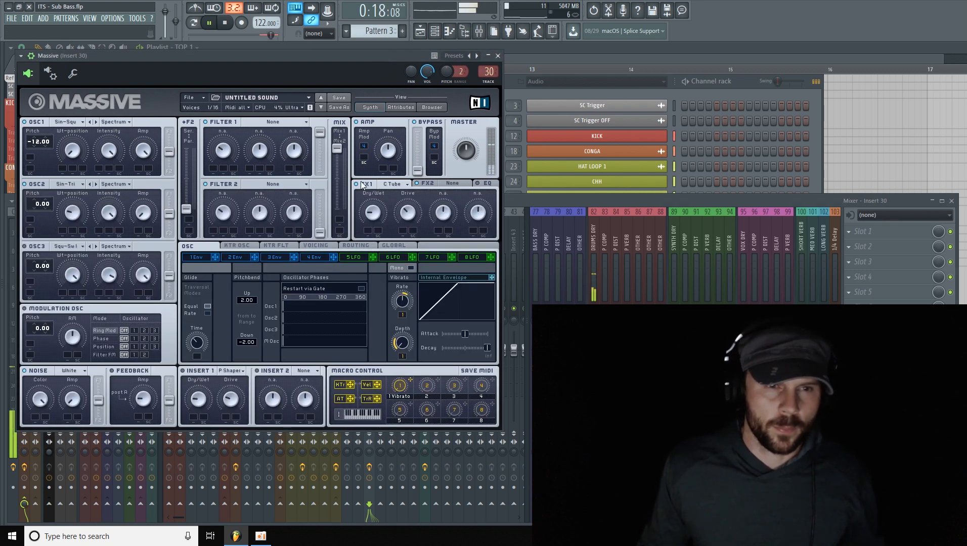
drag(407, 214, 375, 228)
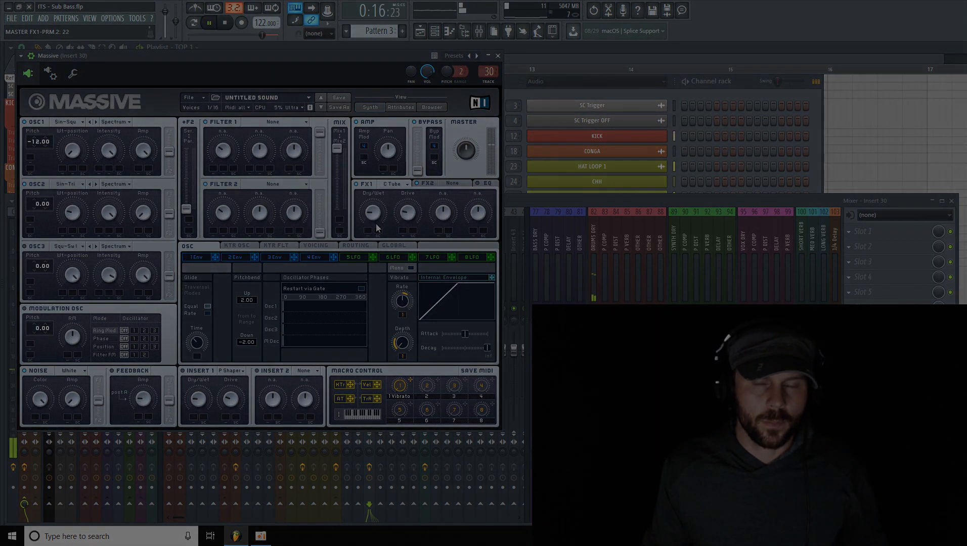